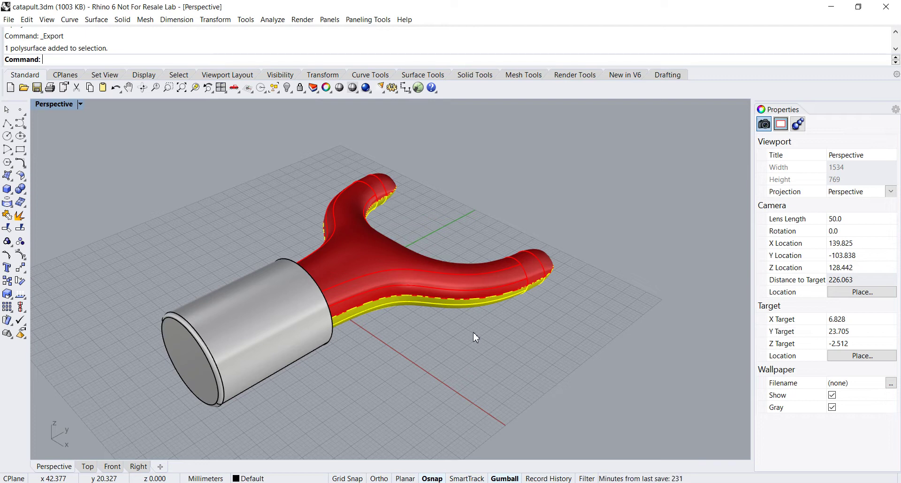
# Step: Orbit, pan and zoom around the catapult model to look along the grip
pyautogui.scroll(4, 457, 338)
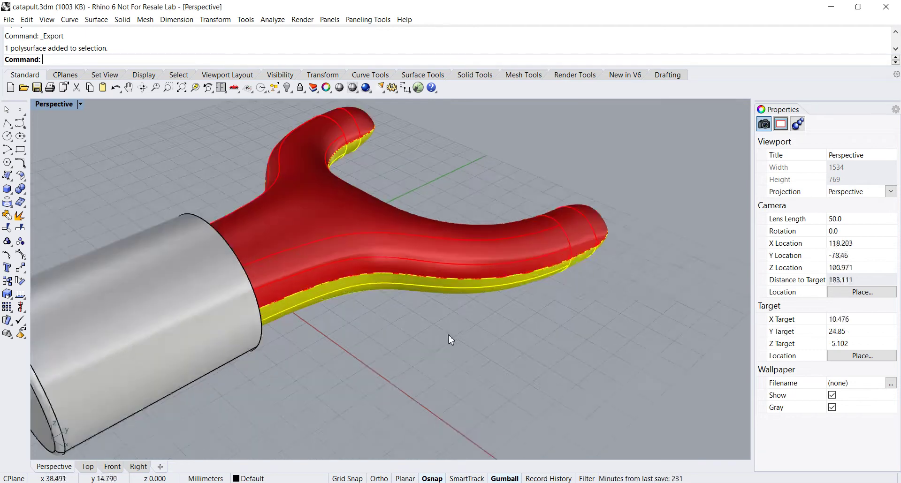
pyautogui.moveTo(431, 342)
pyautogui.mouseDown(button='right')
pyautogui.moveTo(416, 348)
pyautogui.moveTo(418, 336)
pyautogui.mouseUp(button='right')
pyautogui.scroll(-4, 406, 333)
pyautogui.scroll(4, 463, 344)
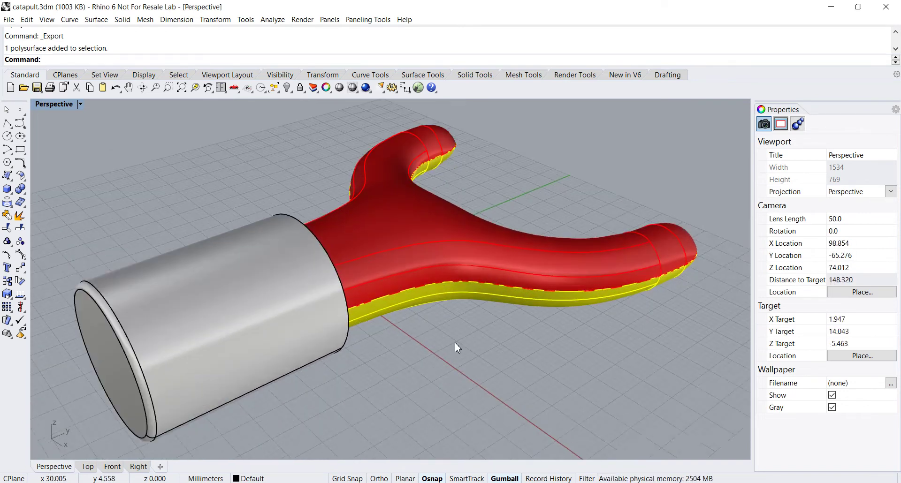
pyautogui.keyDown('shift'); pyautogui.moveTo(471, 341); pyautogui.dragTo(415, 341, button='right'); pyautogui.keyUp('shift')
pyautogui.scroll(2, 402, 332)
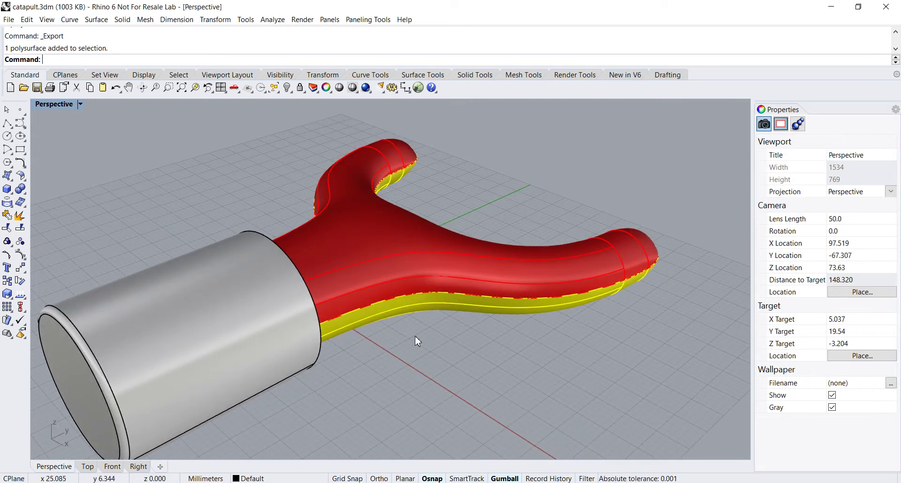
pyautogui.scroll(-2, 417, 341)
pyautogui.moveTo(416, 340)
pyautogui.mouseDown(button='right')
pyautogui.moveTo(483, 337)
pyautogui.moveTo(401, 337)
pyautogui.moveTo(440, 332)
pyautogui.moveTo(426, 328)
pyautogui.moveTo(429, 336)
pyautogui.moveTo(428, 328)
pyautogui.mouseUp(button='right')
pyautogui.scroll(2, 415, 335)
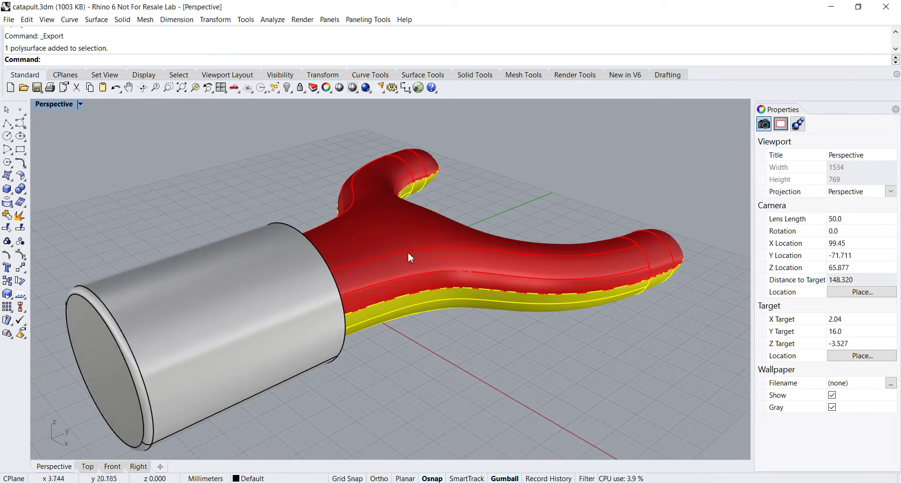
# Step: Select the grey grip and then the red fork body in turn to inspect them
pyautogui.click(398, 240)
pyautogui.click(405, 311)
pyautogui.click(172, 295)
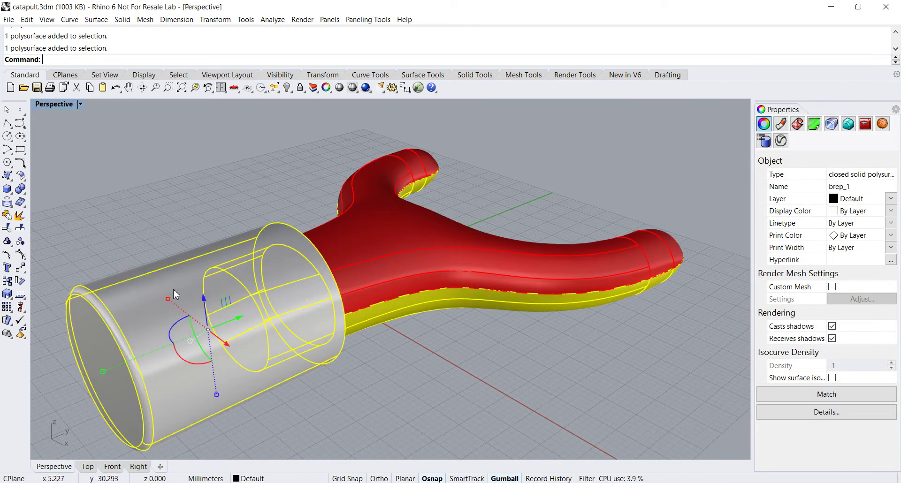
pyautogui.moveTo(252, 229)
pyautogui.mouseDown(button='right')
pyautogui.moveTo(235, 232)
pyautogui.moveTo(264, 232)
pyautogui.mouseUp(button='right')
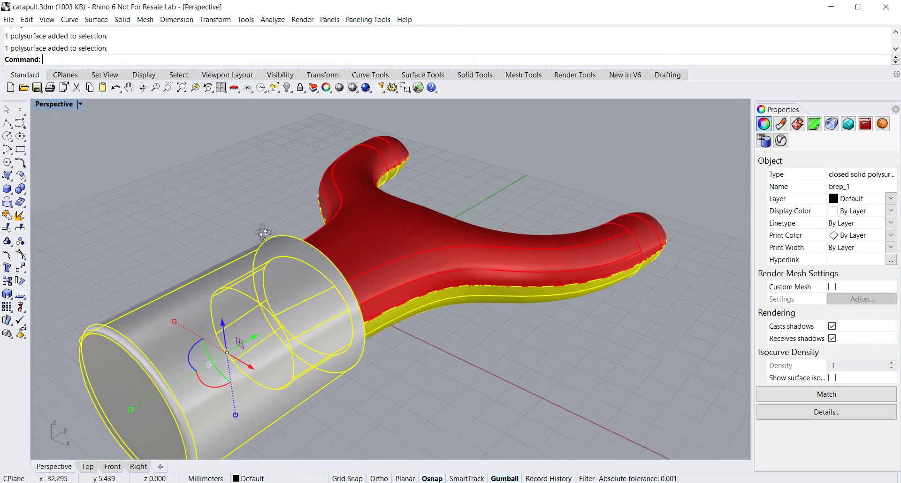
pyautogui.scroll(2, 258, 205)
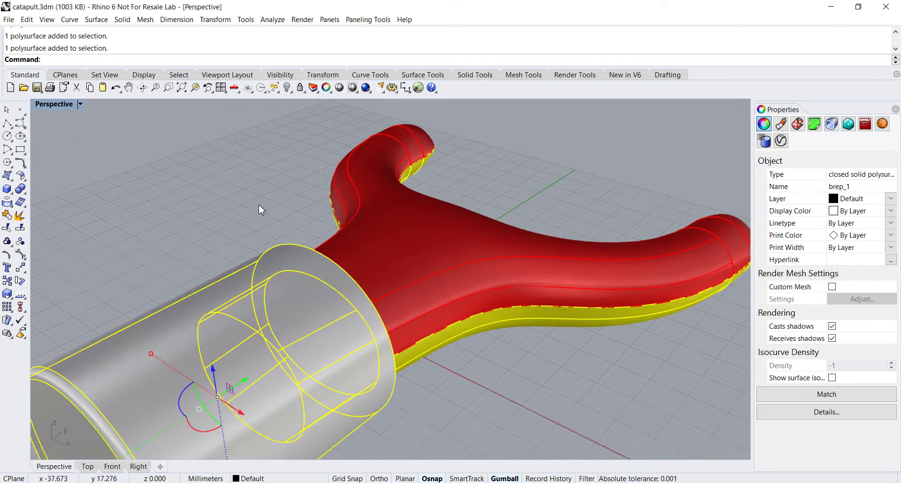
pyautogui.click(414, 232)
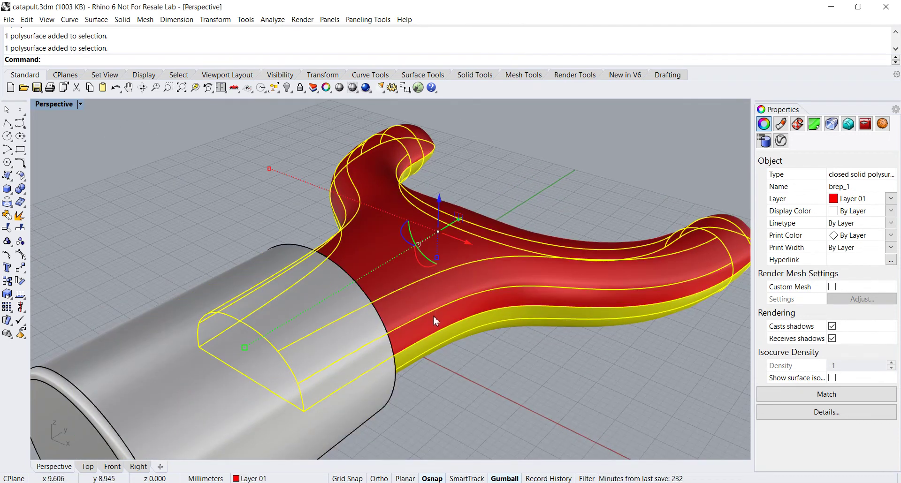
pyautogui.click(511, 374)
pyautogui.scroll(-2, 511, 374)
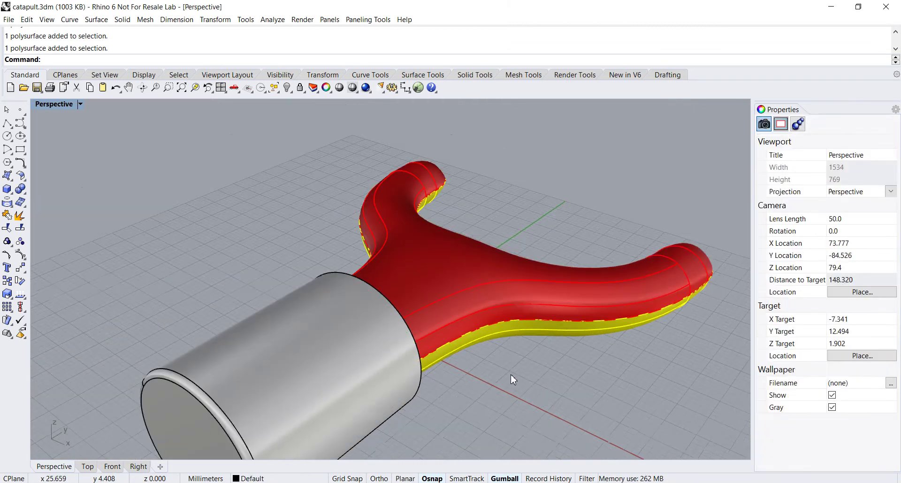
pyautogui.moveTo(511, 374); pyautogui.dragTo(495, 373, button='right')
pyautogui.click(441, 301)
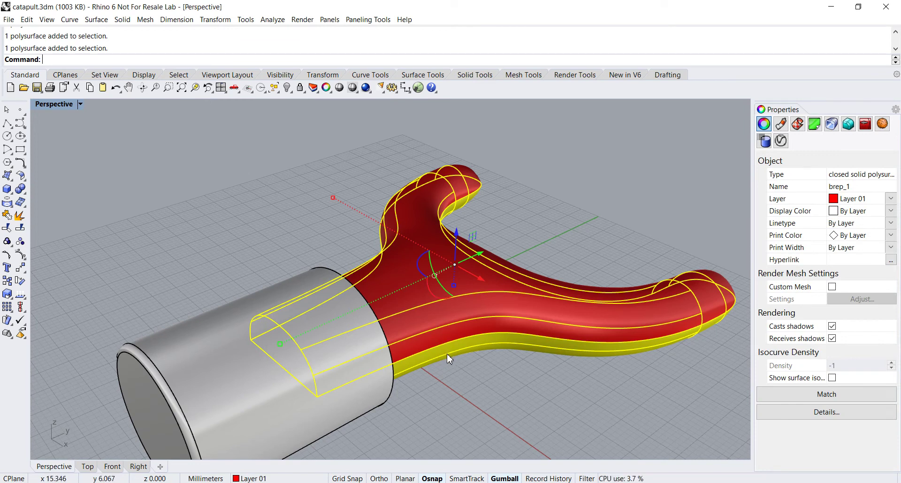
pyautogui.click(478, 373)
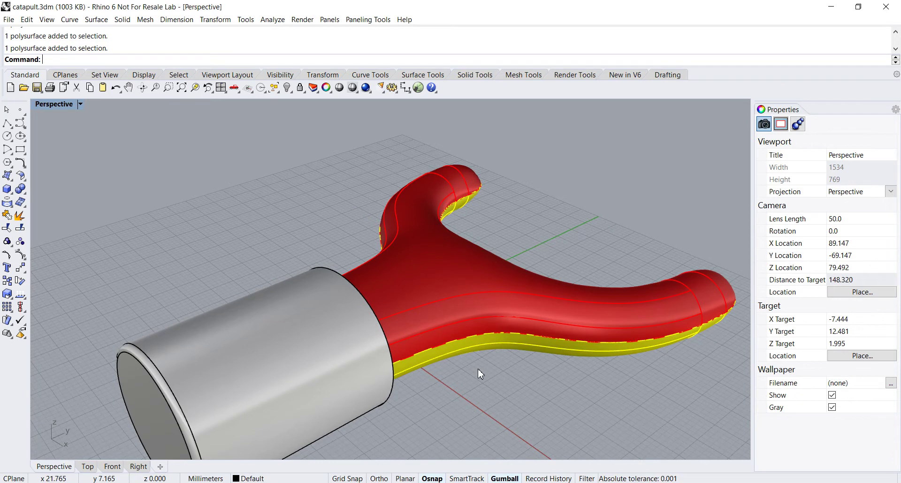
# Step: Select the yellow lower half and the grey grip, turning the view with arrow keys
pyautogui.scroll(-2, 480, 373)
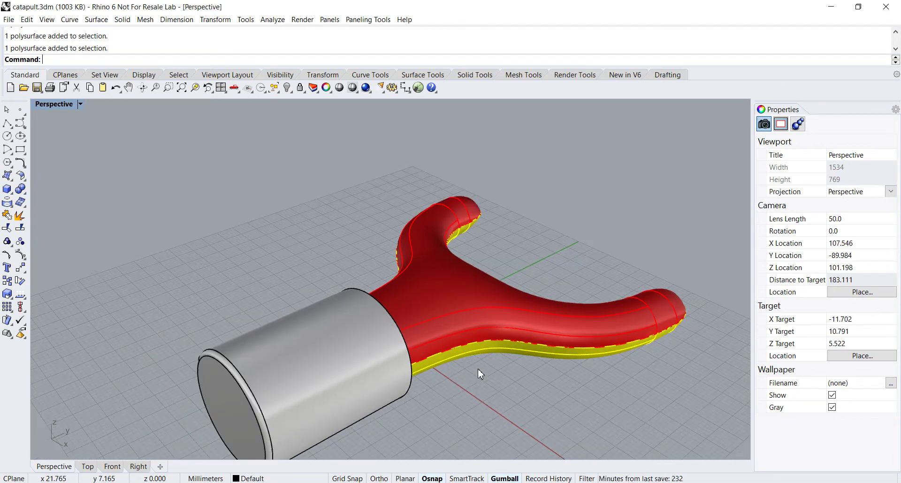
pyautogui.scroll(2, 479, 374)
pyautogui.scroll(-2, 479, 373)
pyautogui.scroll(-2, 479, 370)
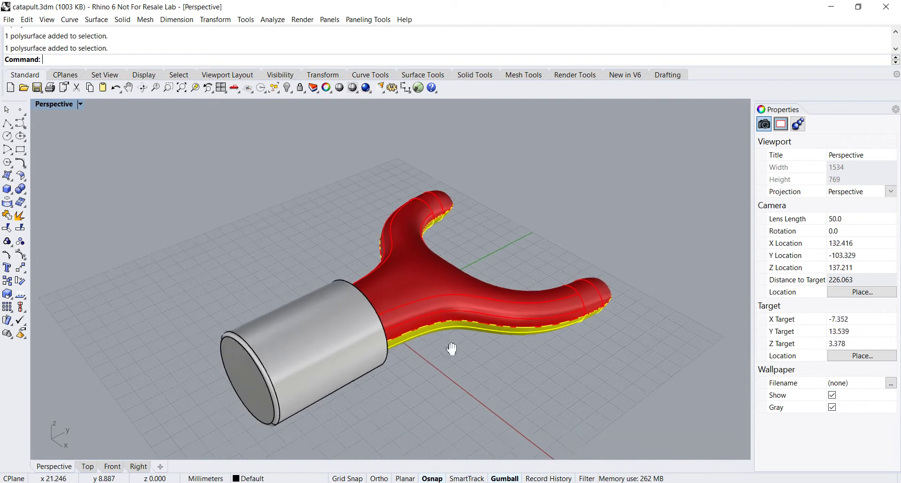
pyautogui.scroll(2, 458, 348)
pyautogui.moveTo(458, 348)
pyautogui.mouseDown(button='right')
pyautogui.moveTo(525, 355)
pyautogui.moveTo(466, 352)
pyautogui.mouseUp(button='right')
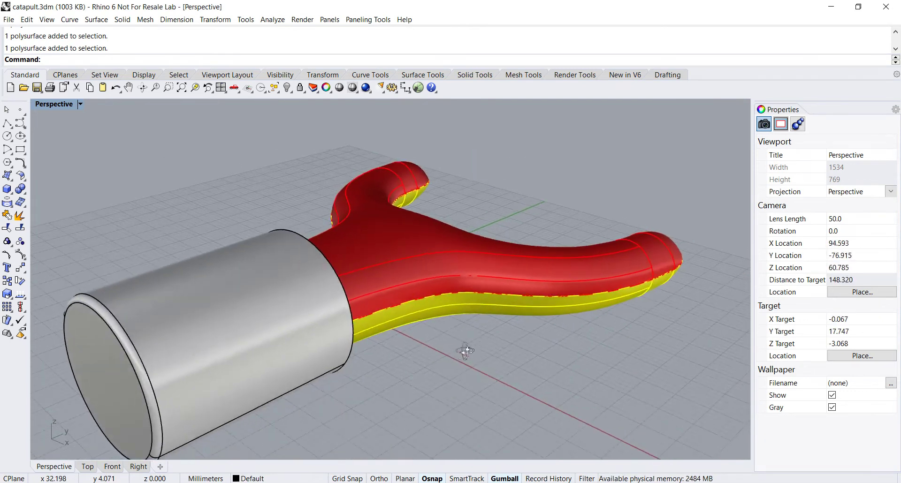
pyautogui.click(398, 268)
pyautogui.click(399, 277)
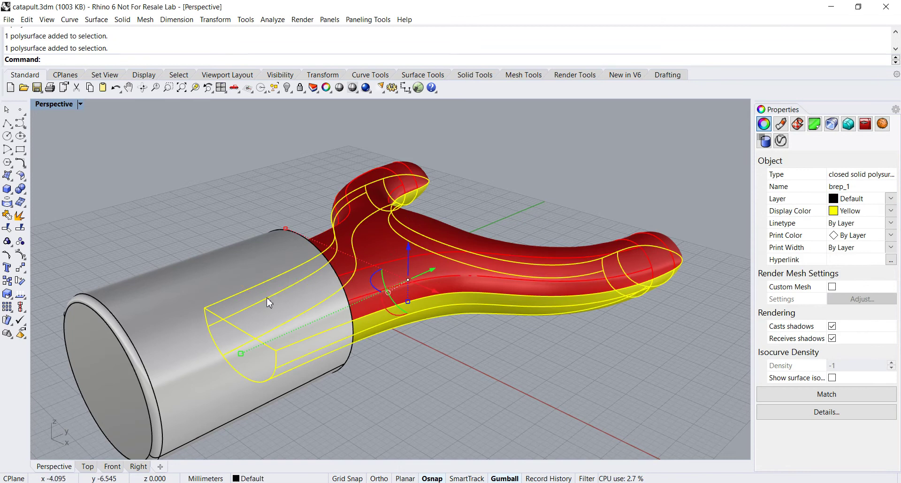
pyautogui.click(213, 283)
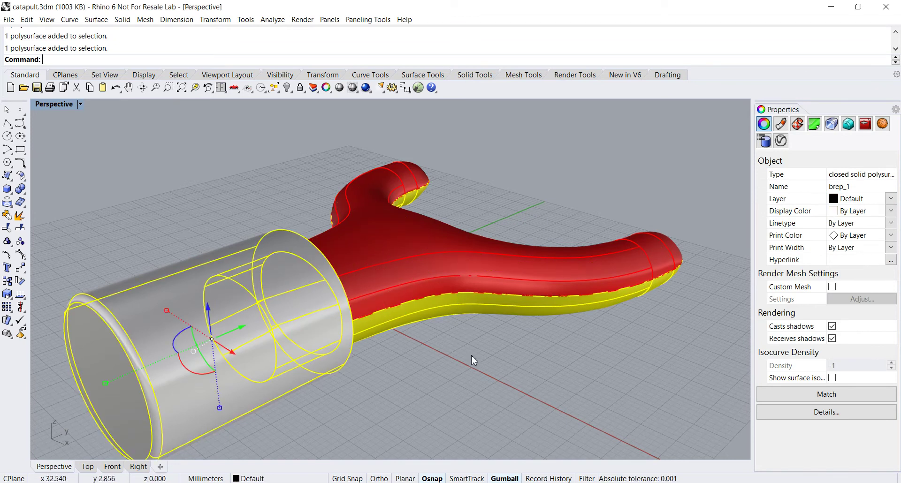
pyautogui.press('Left')
pyautogui.press('Left')
pyautogui.press('Left')
pyautogui.press('Left')
pyautogui.press('Down')
pyautogui.press('Down')
pyautogui.press('Down')
pyautogui.press('Down')
pyautogui.press('Escape')
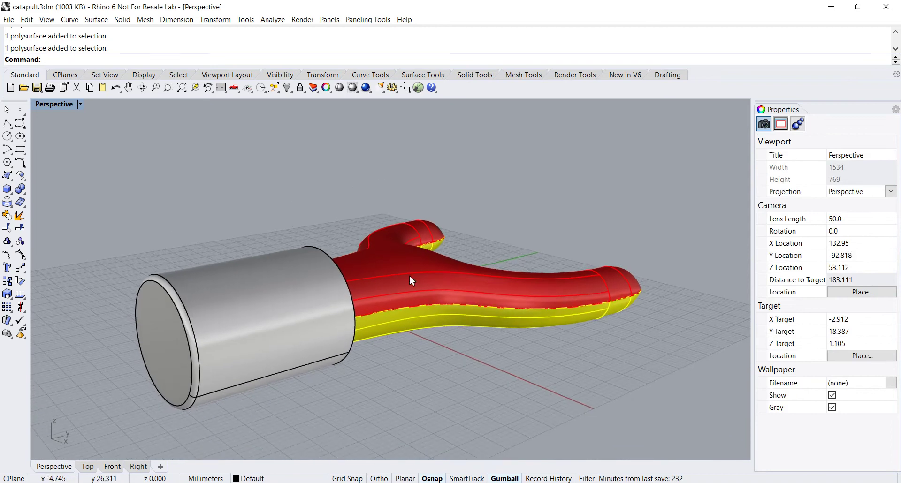
# Step: Compare the red and yellow halves from a higher angle, ending with the red fork body selected
pyautogui.click(404, 272)
pyautogui.click(407, 317)
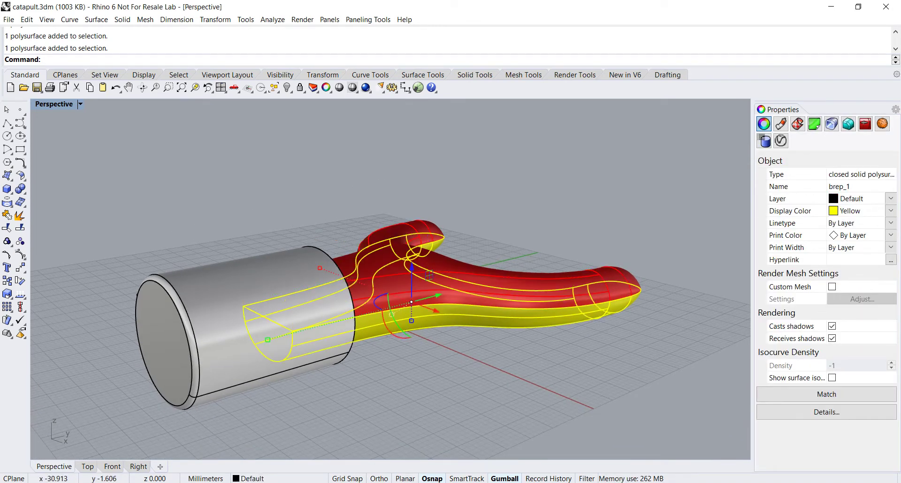
pyautogui.press('Up')
pyautogui.press('Up')
pyautogui.press('Up')
pyautogui.press('Up')
pyautogui.press('Escape')
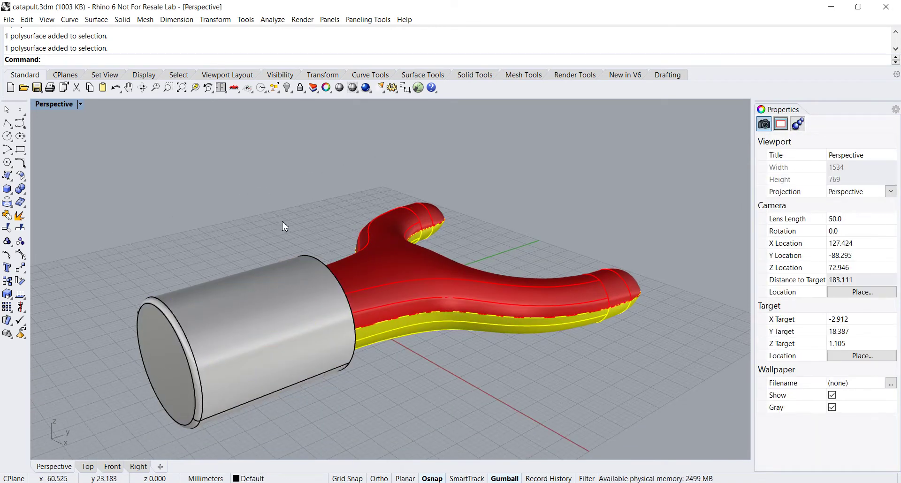
pyautogui.moveTo(278, 215); pyautogui.dragTo(288, 211, button='right')
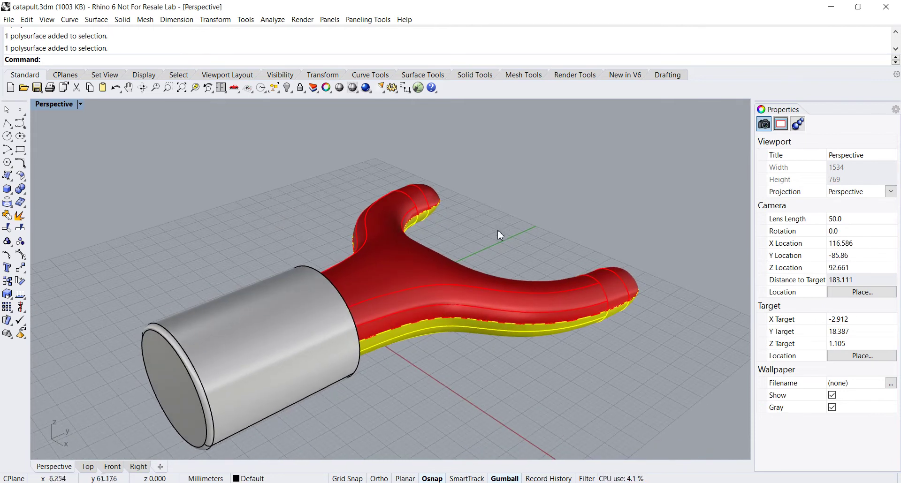
pyautogui.click(393, 248)
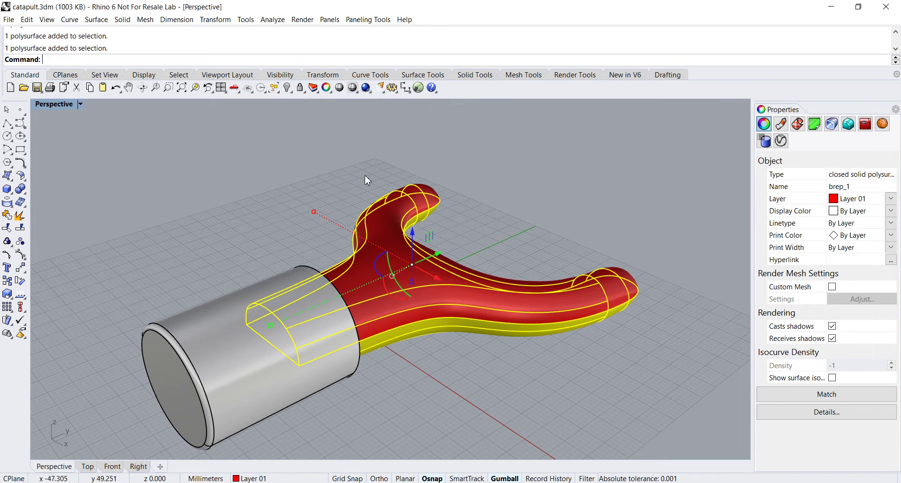
# Step: Run Analyze > Mass Properties > Volume on the red fork body (15082.401 mm³), then deselect it
pyautogui.click(273, 21)
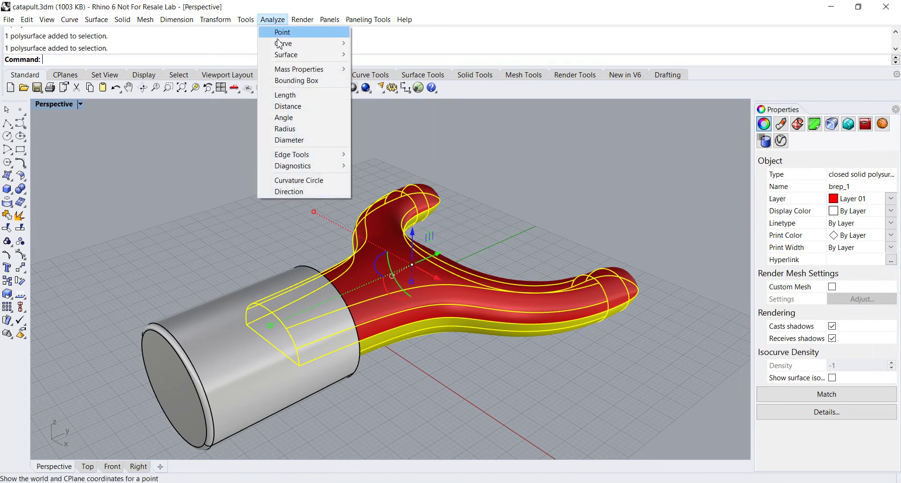
pyautogui.moveTo(290, 74)
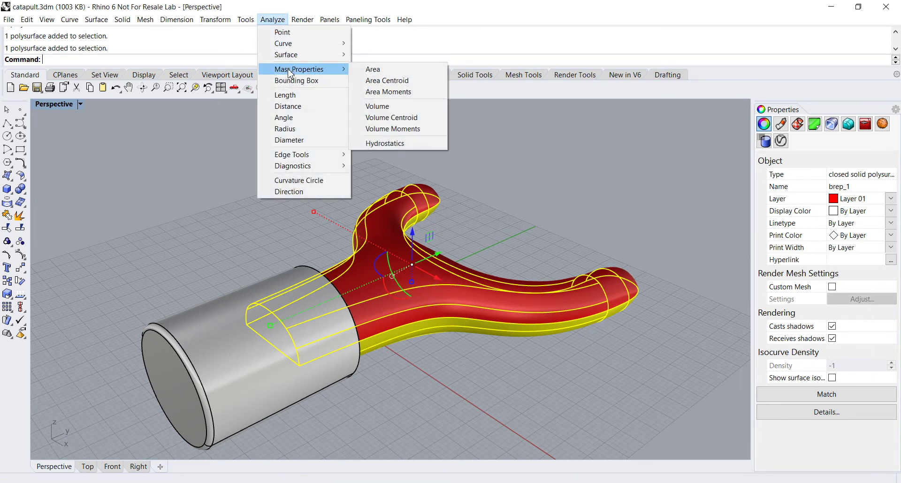
pyautogui.click(377, 107)
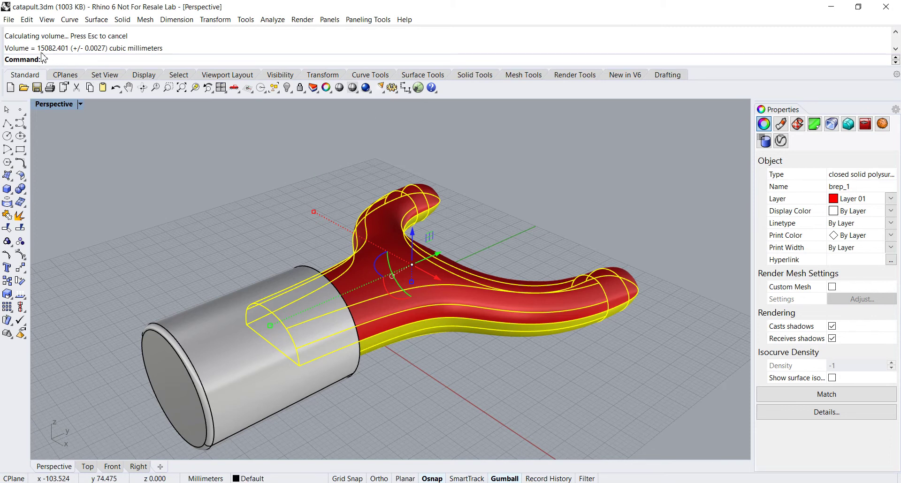
pyautogui.moveTo(38, 48); pyautogui.dragTo(135, 42)
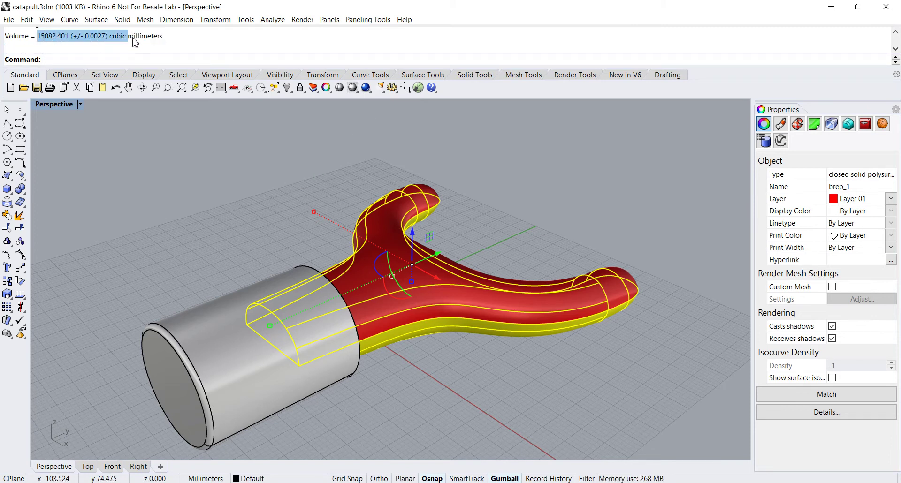
pyautogui.click(153, 159)
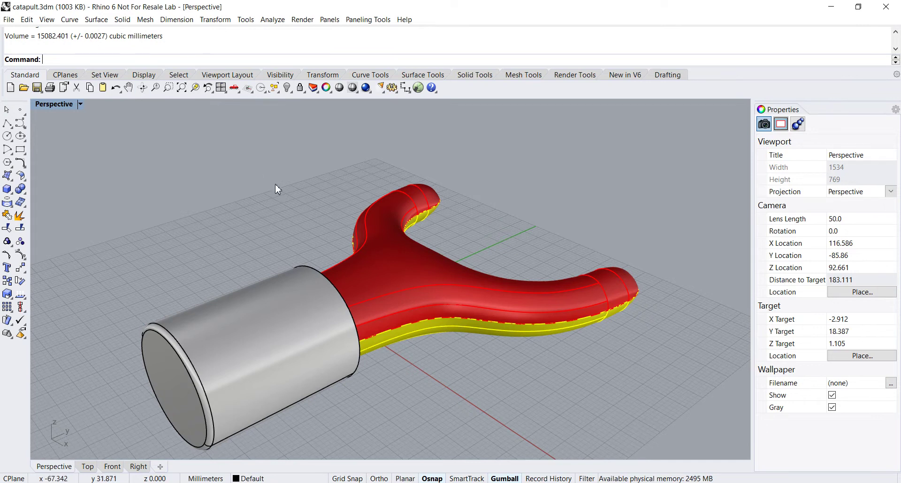
pyautogui.scroll(2, 347, 214)
# Step: Orbit to a side view and select the grey cylindrical grip
pyautogui.moveTo(331, 211); pyautogui.dragTo(327, 229, button='right')
pyautogui.click(393, 331)
pyautogui.moveTo(393, 331); pyautogui.dragTo(468, 373, button='right')
pyautogui.click(468, 372)
pyautogui.moveTo(342, 268); pyautogui.dragTo(322, 306, button='right')
pyautogui.click(353, 340)
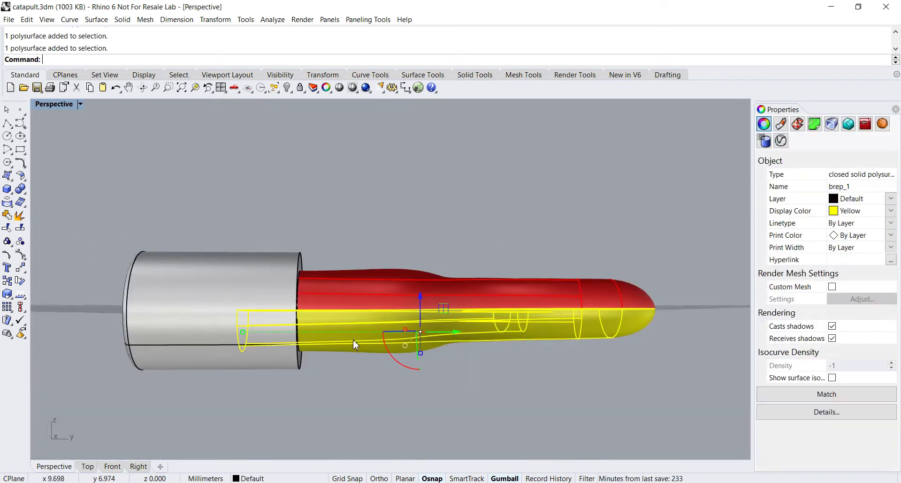
pyautogui.click(268, 286)
# Step: Run Analyze > Mass Properties > Volume on the grip (17004.7404 mm³), then deselect it
pyautogui.click(273, 20)
pyautogui.moveTo(282, 71)
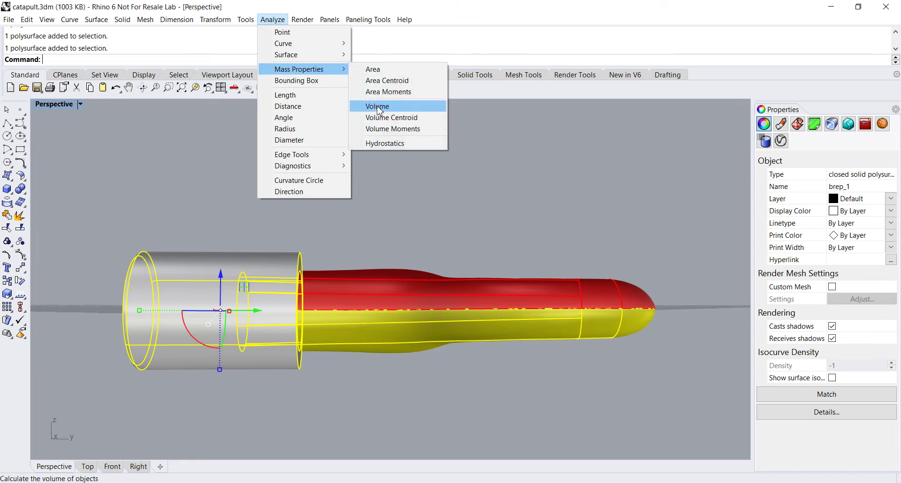
pyautogui.click(377, 106)
pyautogui.moveTo(291, 158); pyautogui.dragTo(237, 139, button='right')
pyautogui.click(269, 201)
# Step: Orbit to a higher angle and reselect the red fork body
pyautogui.moveTo(244, 203)
pyautogui.mouseDown(button='right')
pyautogui.moveTo(306, 240)
pyautogui.moveTo(325, 240)
pyautogui.moveTo(256, 216)
pyautogui.mouseUp(button='right')
pyautogui.scroll(4, 256, 216)
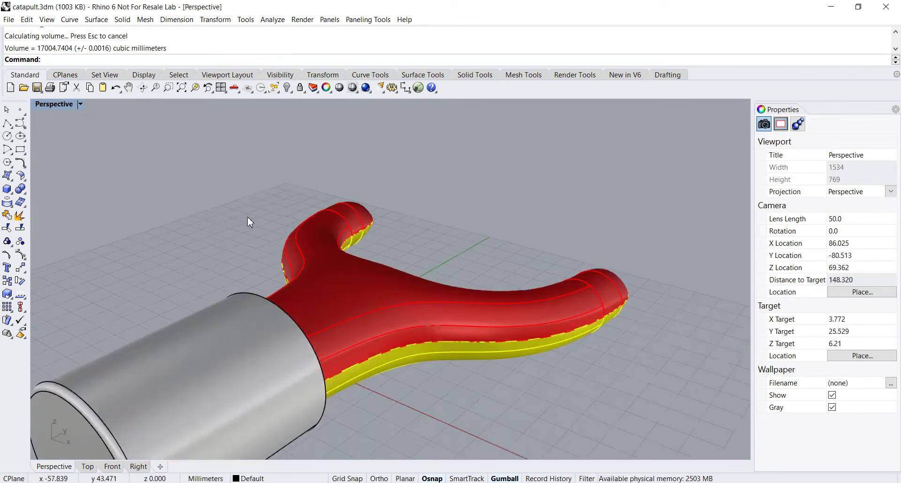
pyautogui.scroll(-2, 292, 207)
pyautogui.moveTo(289, 202); pyautogui.dragTo(376, 217, button='right')
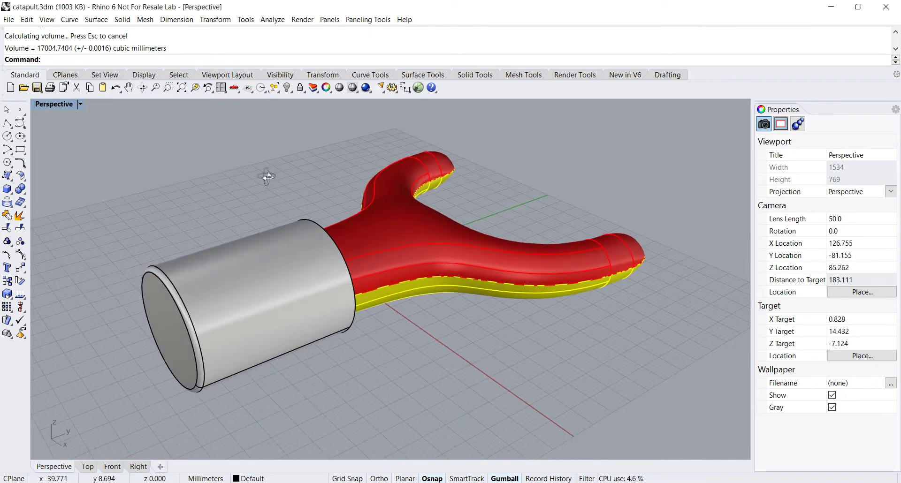
pyautogui.click(377, 218)
pyautogui.moveTo(494, 205); pyautogui.dragTo(402, 227, button='right')
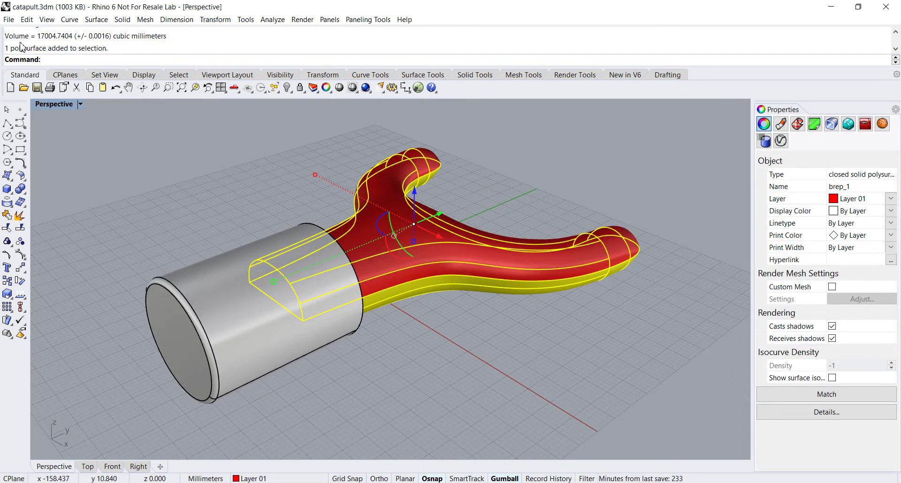
pyautogui.click(7, 20)
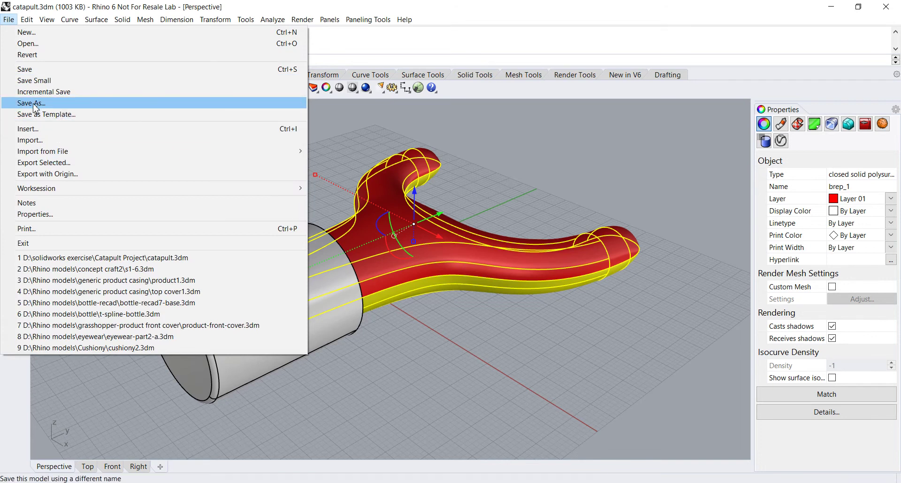
pyautogui.click(50, 163)
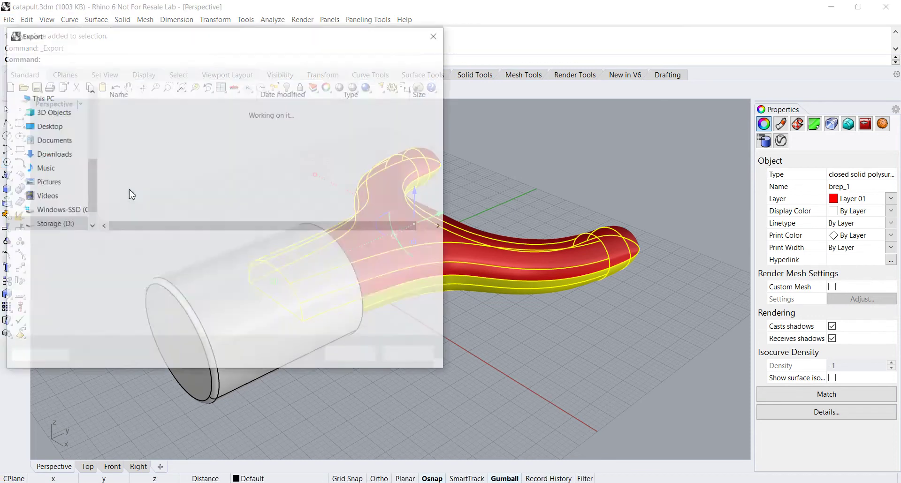
pyautogui.moveTo(210, 38); pyautogui.dragTo(370, 50)
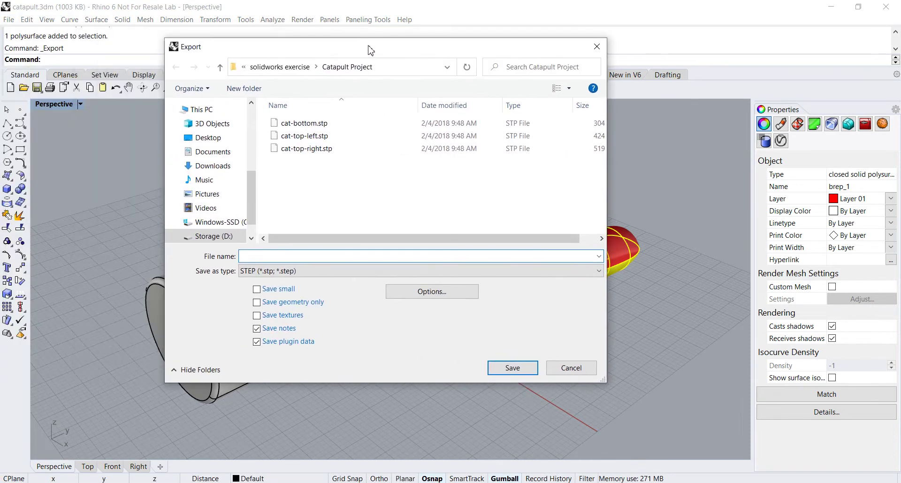
pyautogui.click(336, 273)
pyautogui.scroll(6, 501, 193)
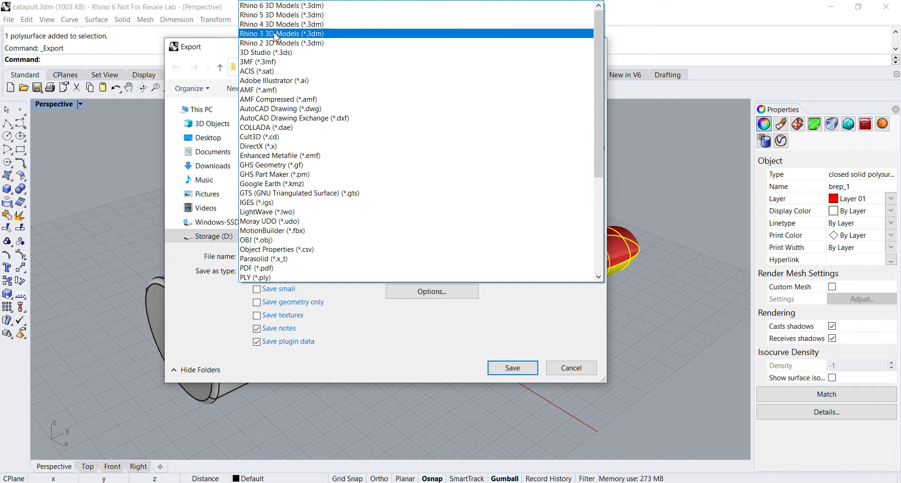
pyautogui.scroll(-1, 305, 122)
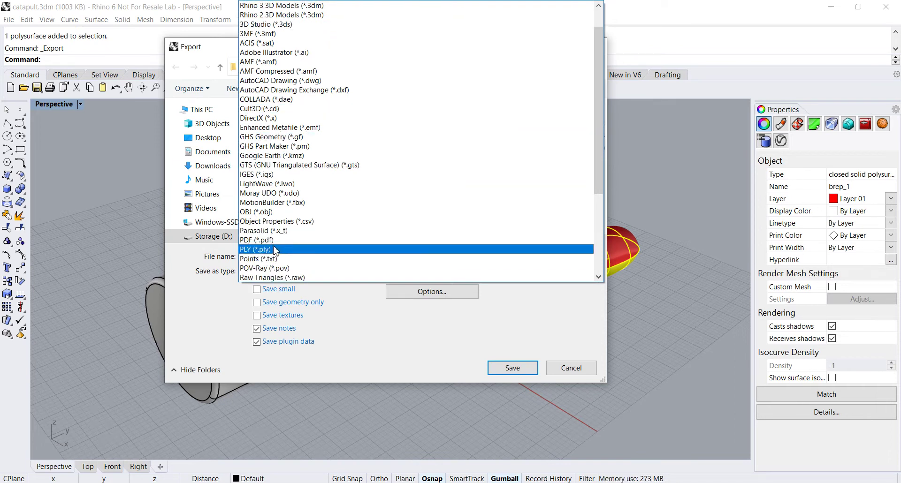
pyautogui.scroll(-3, 296, 234)
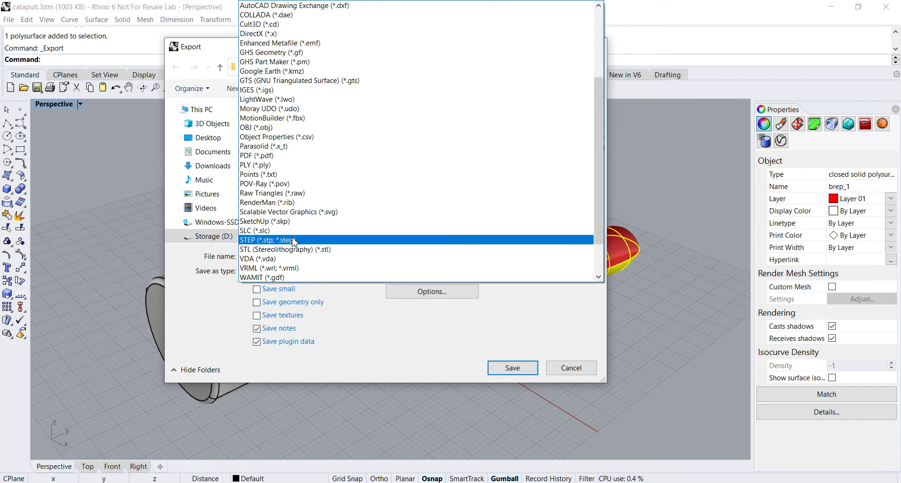
pyautogui.scroll(1, 352, 194)
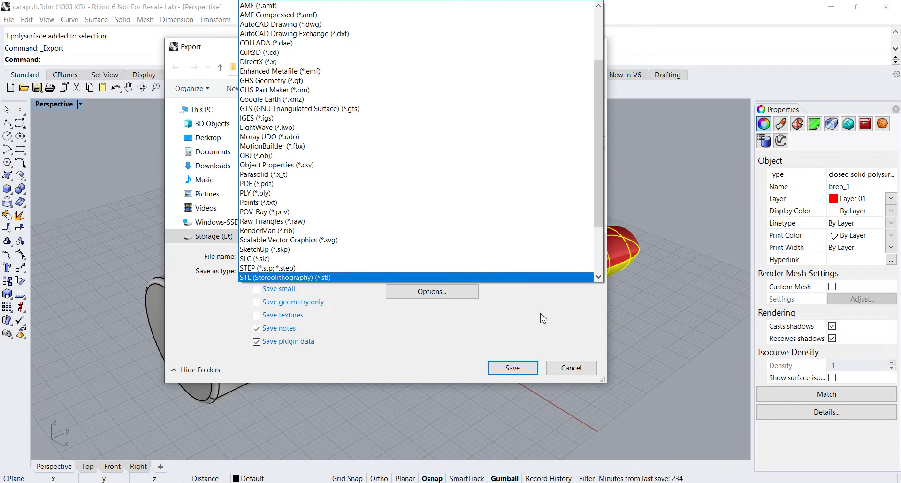
pyautogui.click(285, 268)
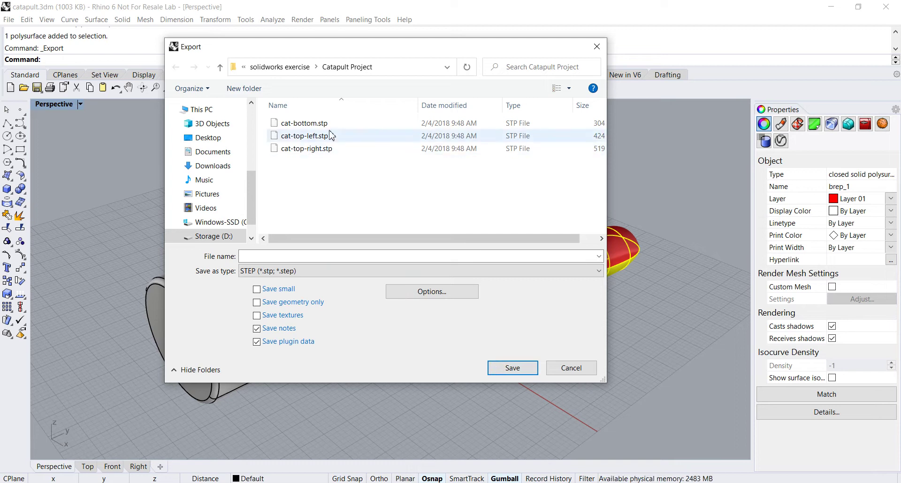
pyautogui.click(304, 150)
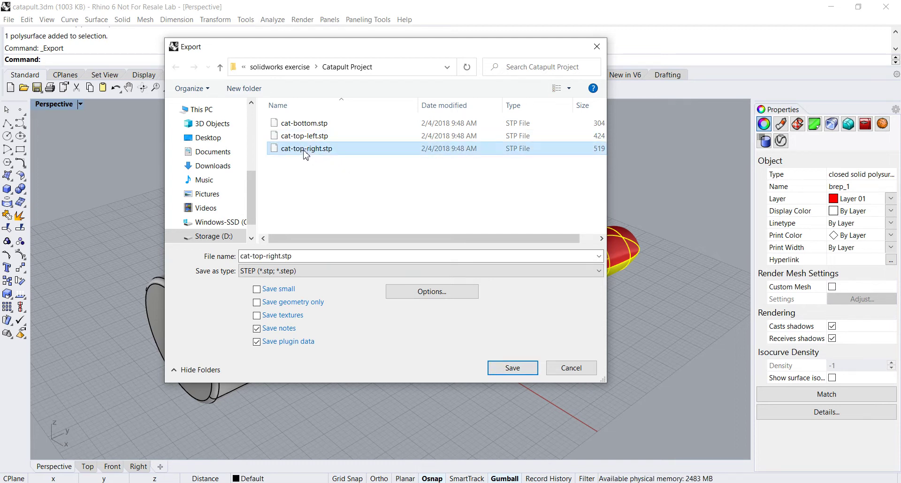
pyautogui.click(513, 368)
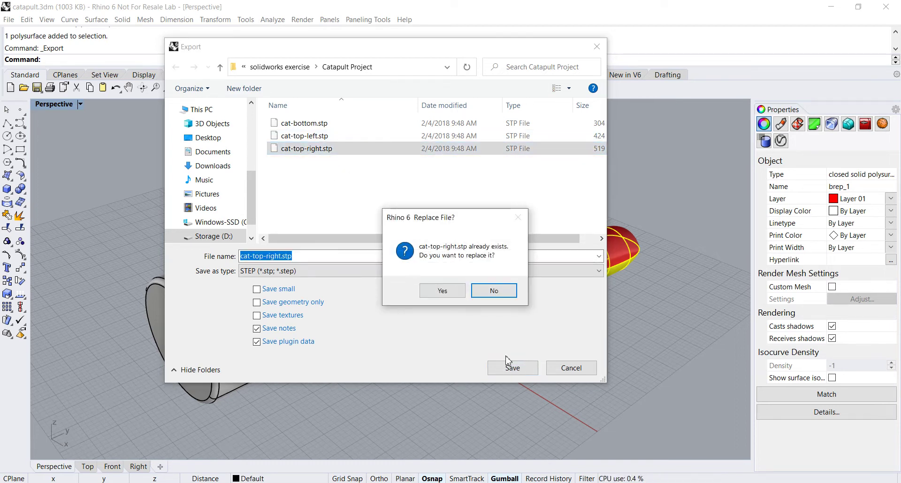
pyautogui.click(446, 290)
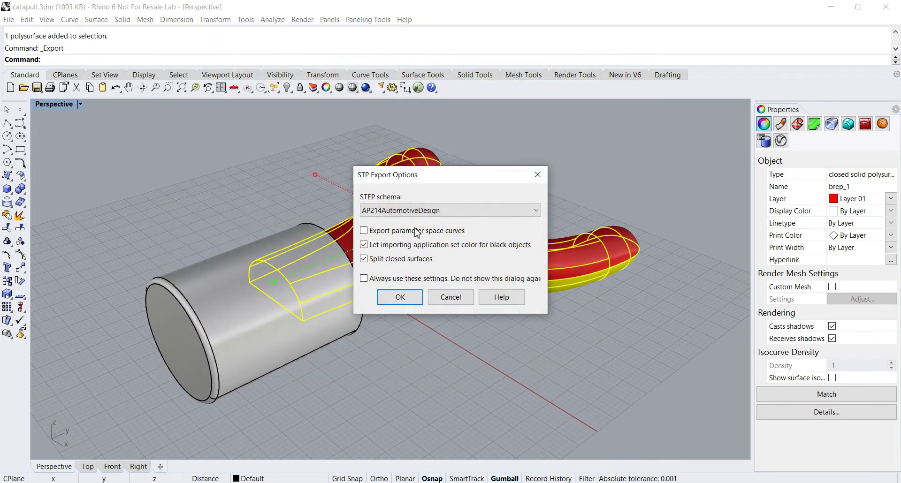
pyautogui.click(429, 211)
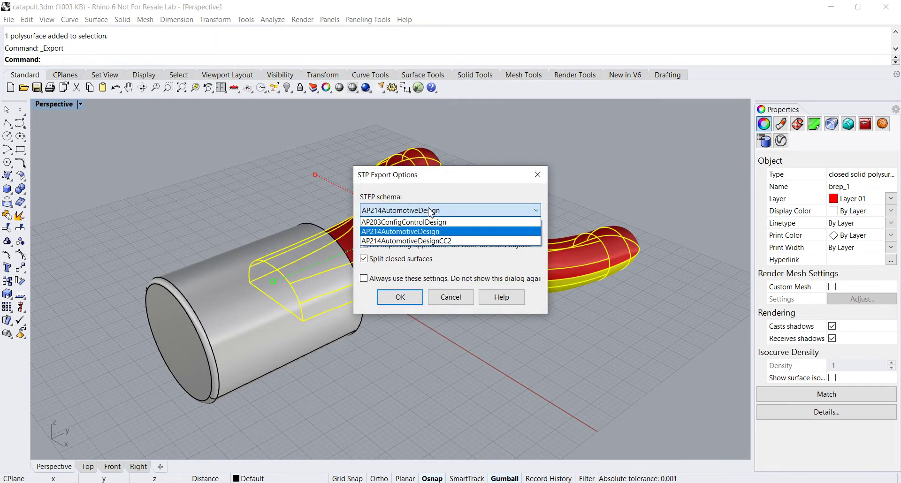
pyautogui.click(477, 199)
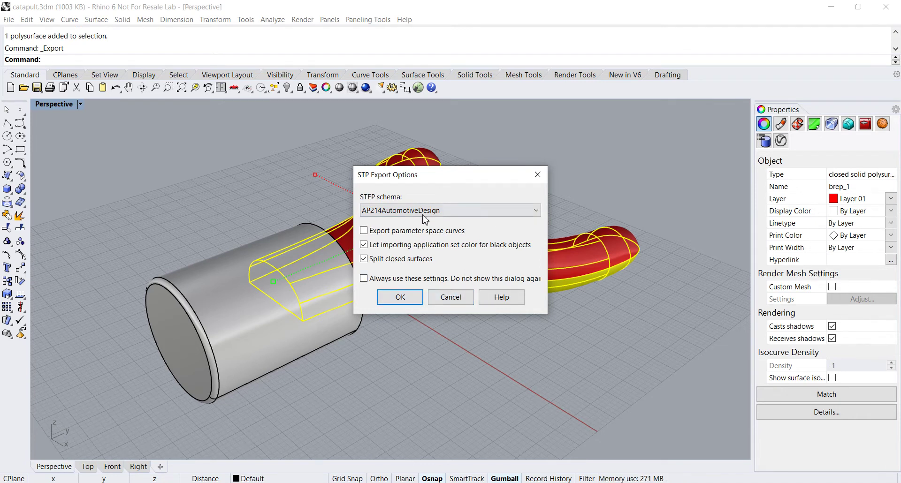
pyautogui.click(451, 297)
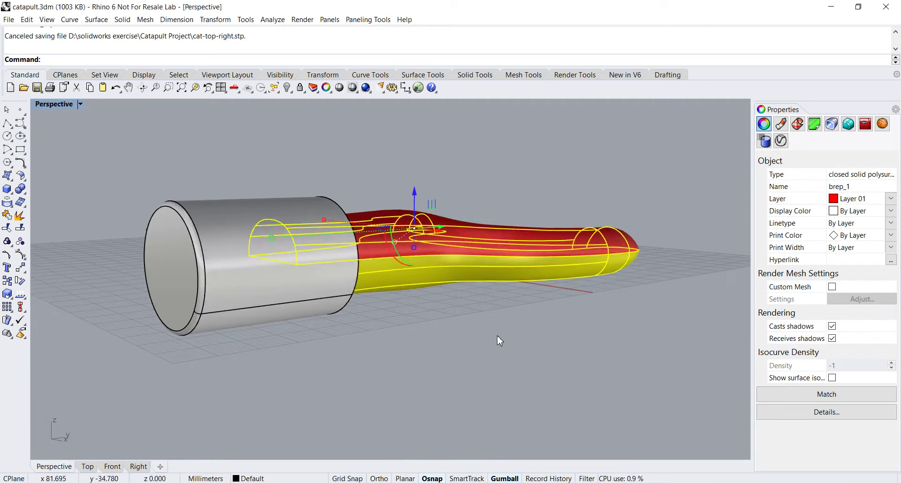
pyautogui.click(497, 336)
pyautogui.moveTo(496, 336); pyautogui.dragTo(483, 355, button='right')
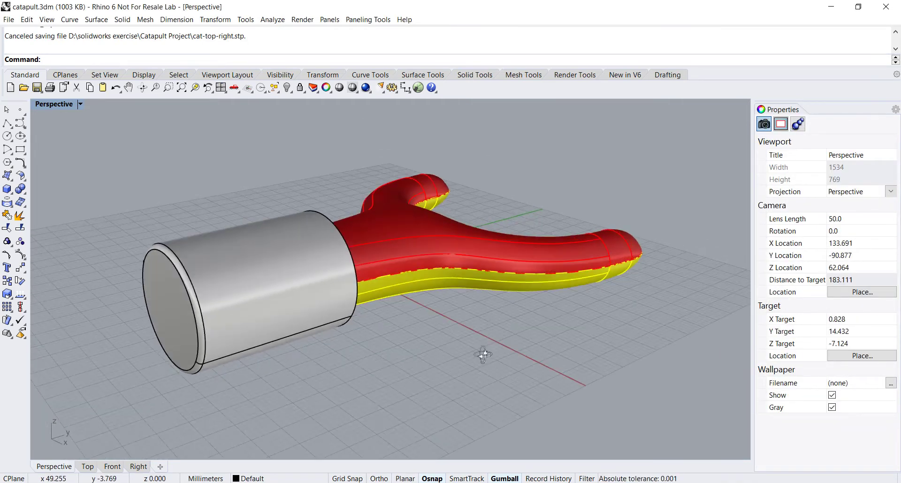
# Step: Try exporting the yellow polysurface and then the grey cylinder, cancelling both exports
pyautogui.click(406, 291)
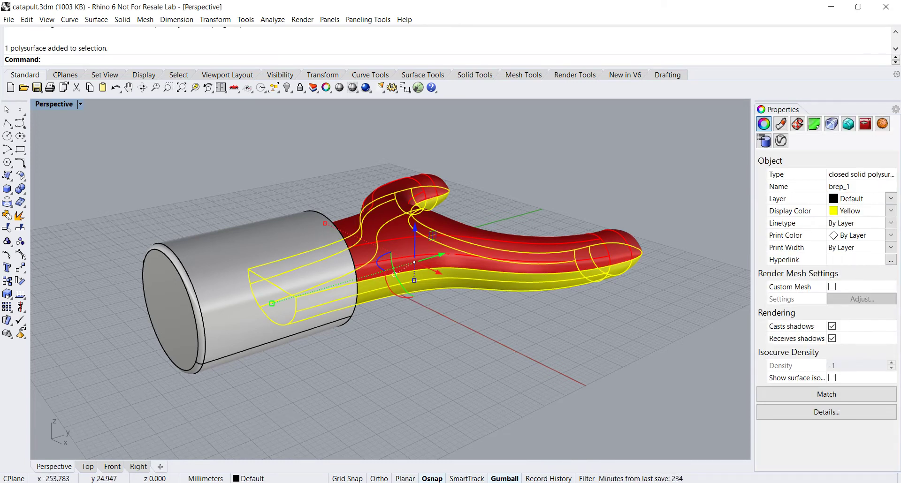
pyautogui.click(8, 20)
pyautogui.click(24, 163)
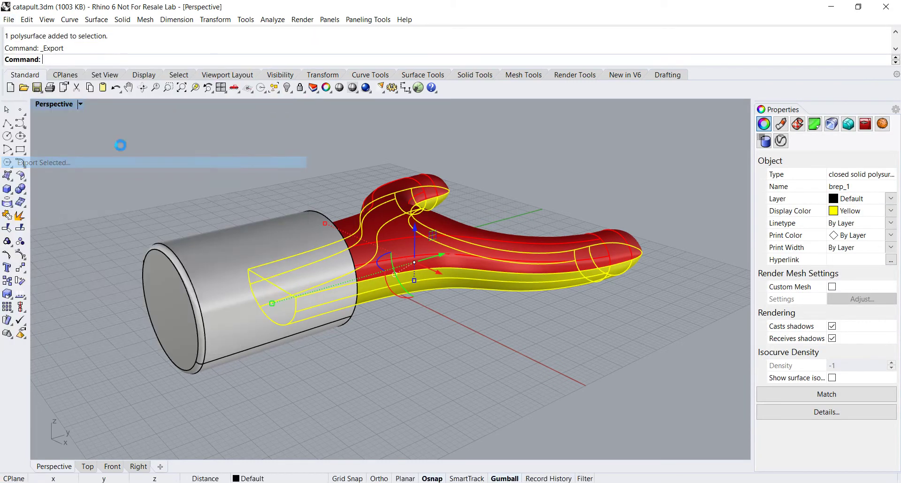
pyautogui.click(569, 369)
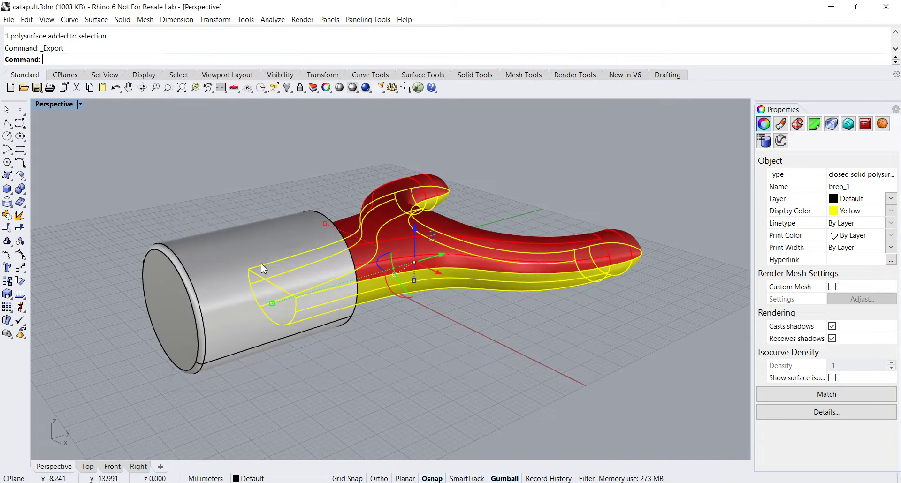
pyautogui.click(244, 255)
pyautogui.click(9, 21)
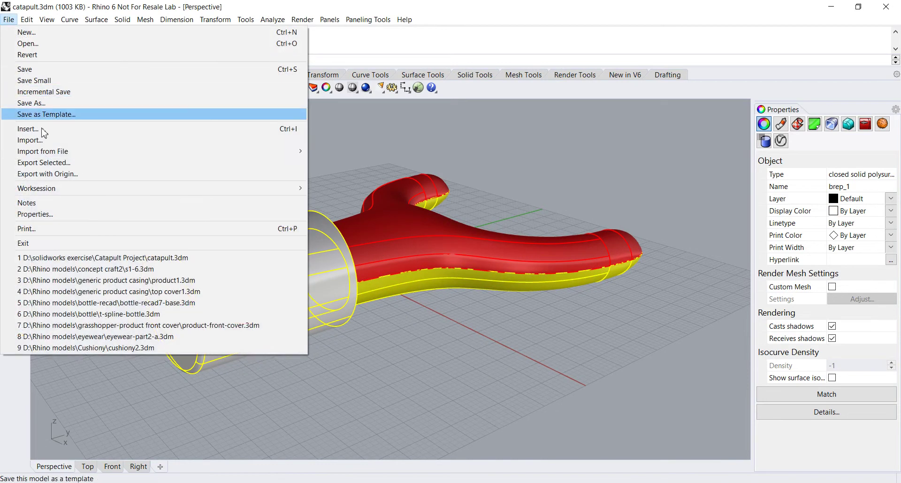
pyautogui.click(46, 163)
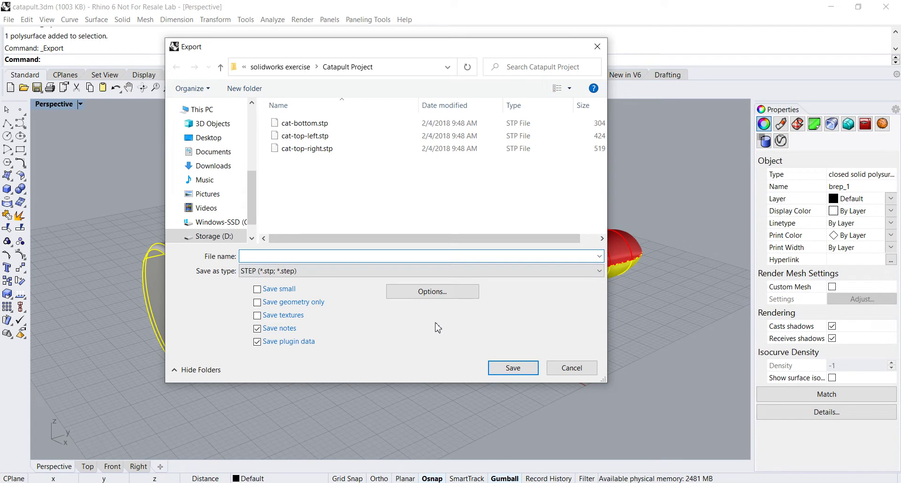
pyautogui.click(571, 369)
# Step: Move the grey cylinder toward the fork with the gumball, rotate it upright, then undo the rotation
pyautogui.moveTo(424, 345); pyautogui.dragTo(265, 301, button='right')
pyautogui.moveTo(272, 284); pyautogui.dragTo(363, 315)
pyautogui.moveTo(457, 352)
pyautogui.mouseDown(button='right')
pyautogui.moveTo(427, 354)
pyautogui.moveTo(461, 350)
pyautogui.mouseUp(button='right')
pyautogui.click(459, 351)
pyautogui.hotkey('ctrl', 'z')
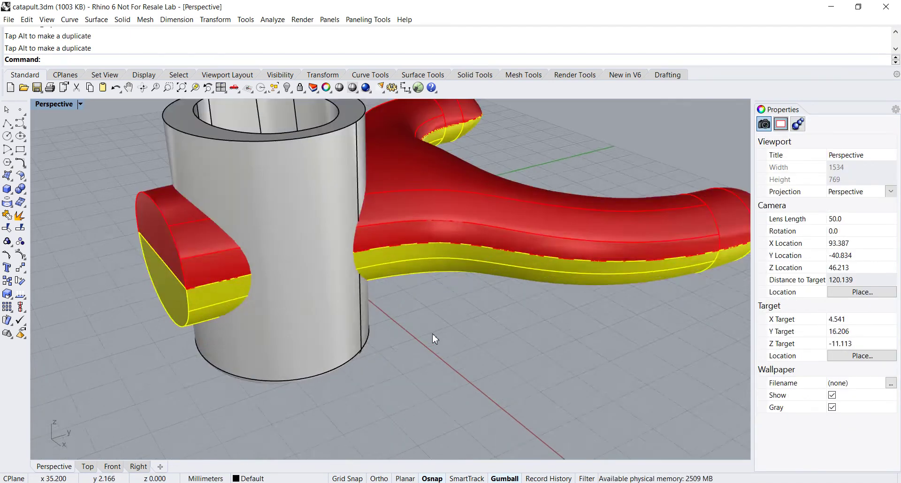
# Step: Undo the cylinder move so it lies horizontal again, and zoom in on the catapult
pyautogui.hotkey('ctrl', 'z')
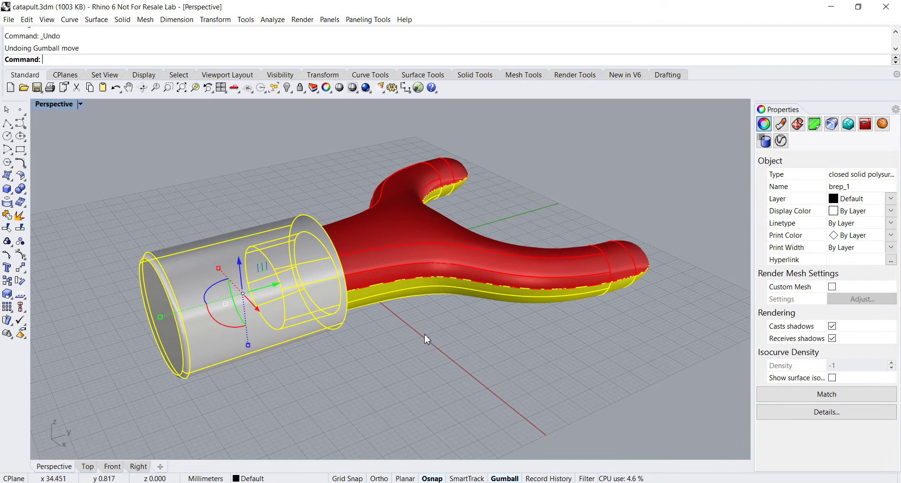
pyautogui.click(424, 334)
pyautogui.keyDown('shift'); pyautogui.moveTo(423, 334); pyautogui.dragTo(432, 256, button='right'); pyautogui.keyUp('shift')
pyautogui.scroll(3, 443, 335)
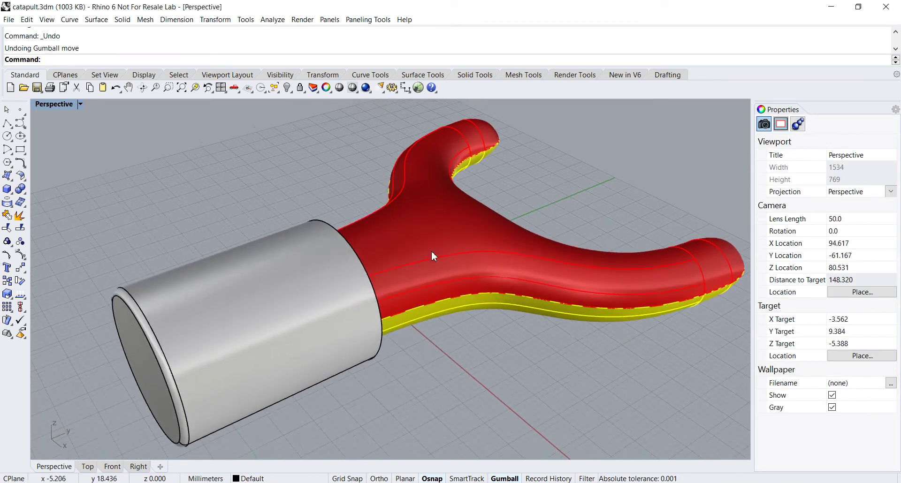
# Step: Check the red, yellow and grey parts, then switch to SOLIDWORKS 2020 in the browser
pyautogui.click(415, 212)
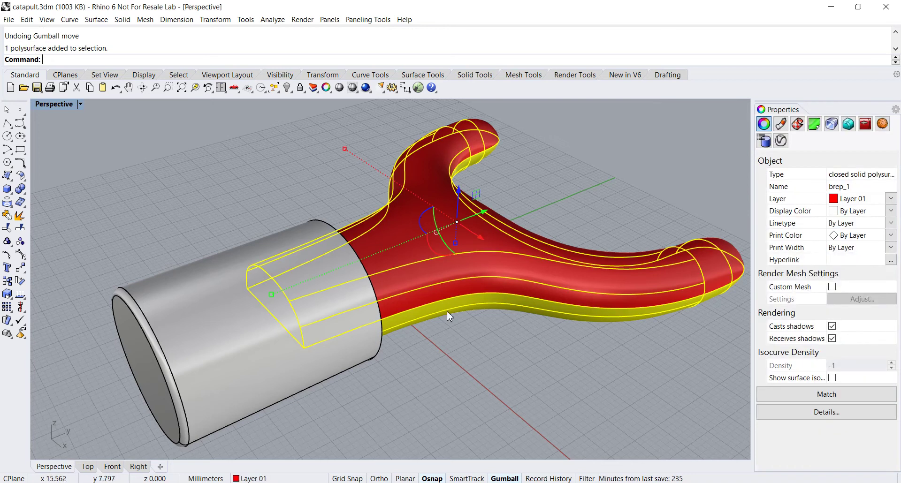
pyautogui.click(444, 314)
pyautogui.click(237, 294)
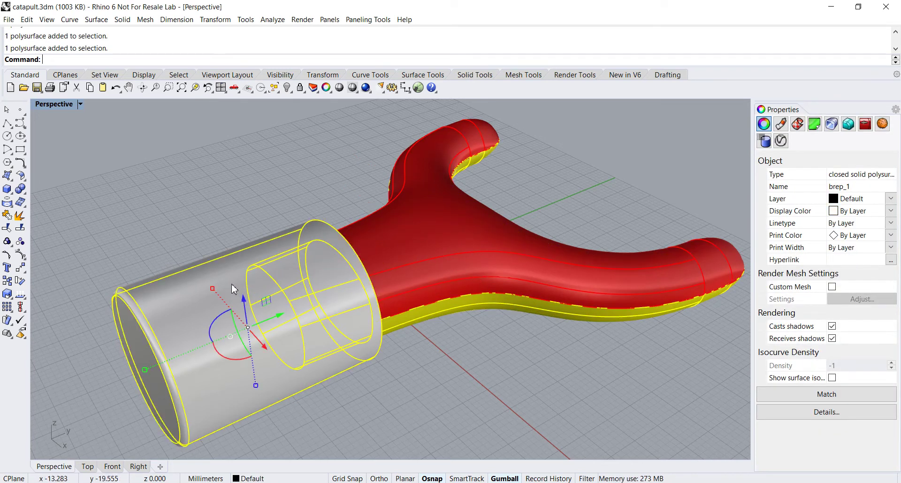
pyautogui.moveTo(460, 346); pyautogui.dragTo(460, 338, button='right')
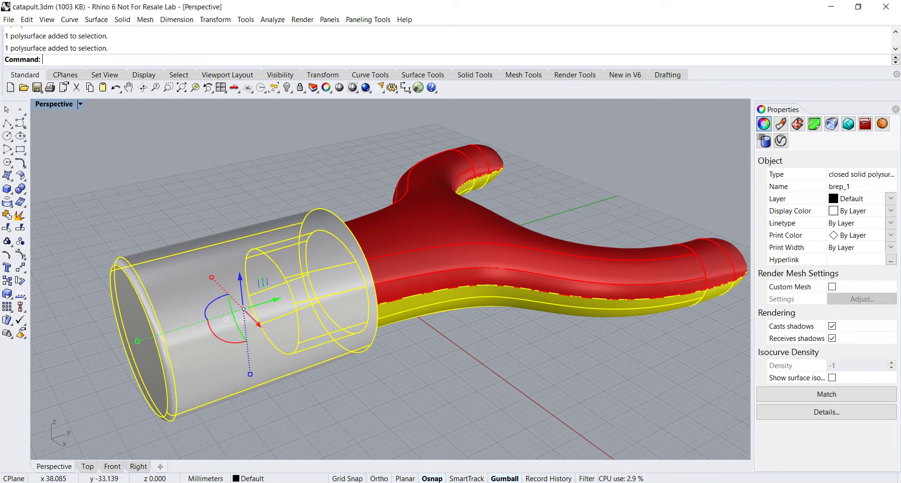
pyautogui.click(282, 467)
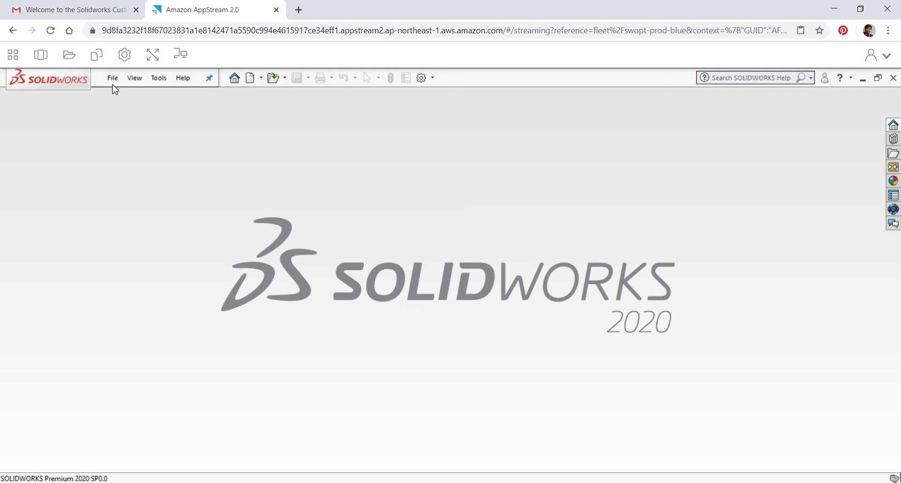
# Step: Create a new Part document from File > New
pyautogui.click(113, 79)
pyautogui.click(127, 96)
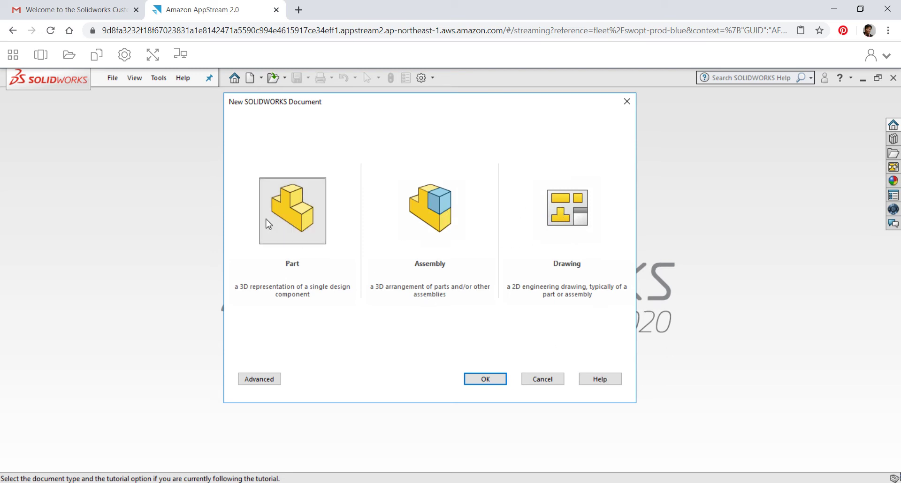
pyautogui.click(492, 379)
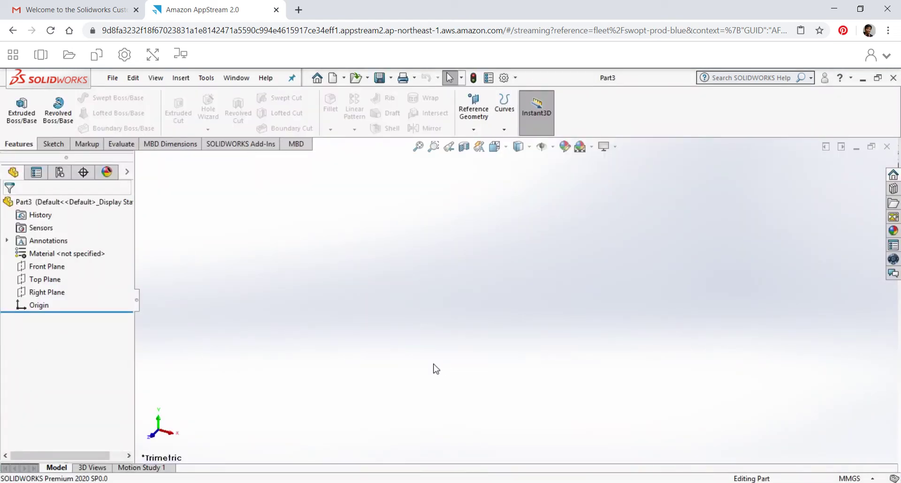
pyautogui.click(46, 267)
pyautogui.click(76, 248)
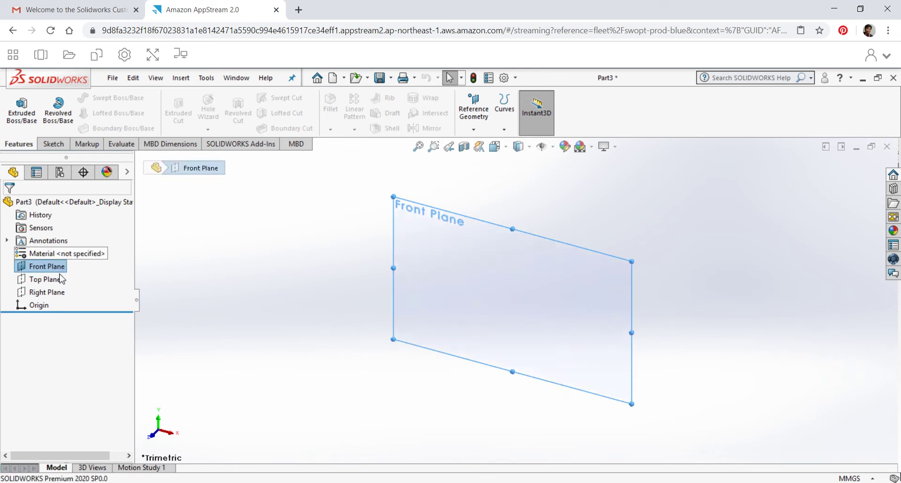
pyautogui.click(45, 279)
pyautogui.click(85, 264)
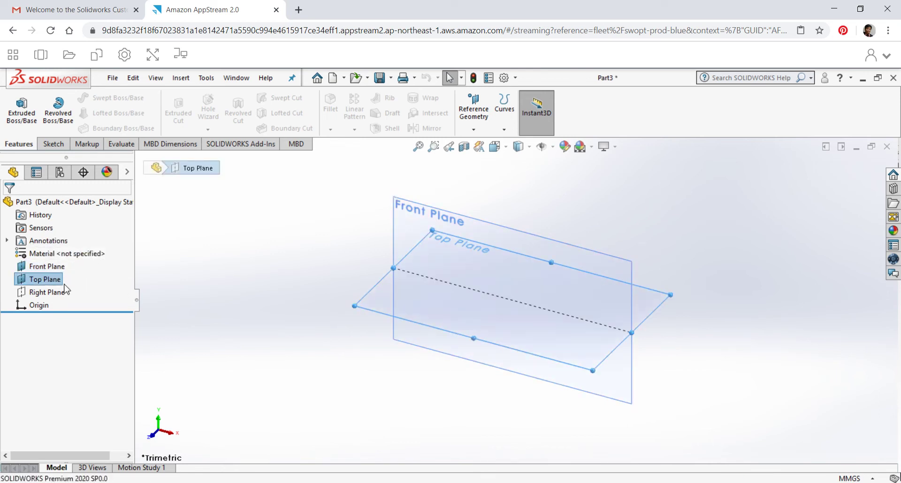
pyautogui.click(61, 292)
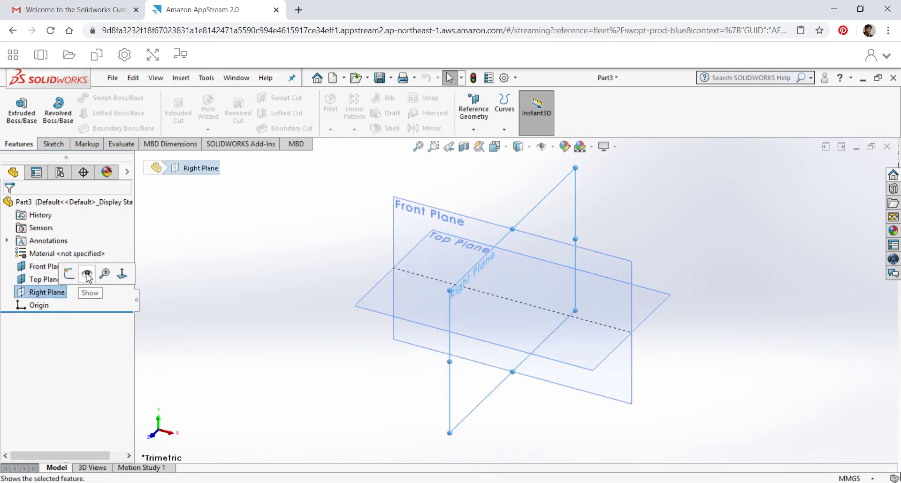
pyautogui.click(86, 276)
pyautogui.press('f')
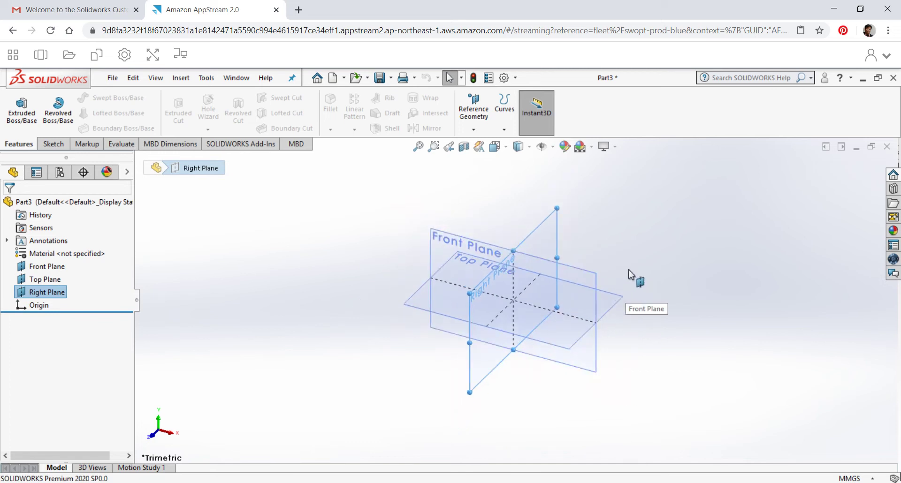
pyautogui.scroll(-3, 631, 274)
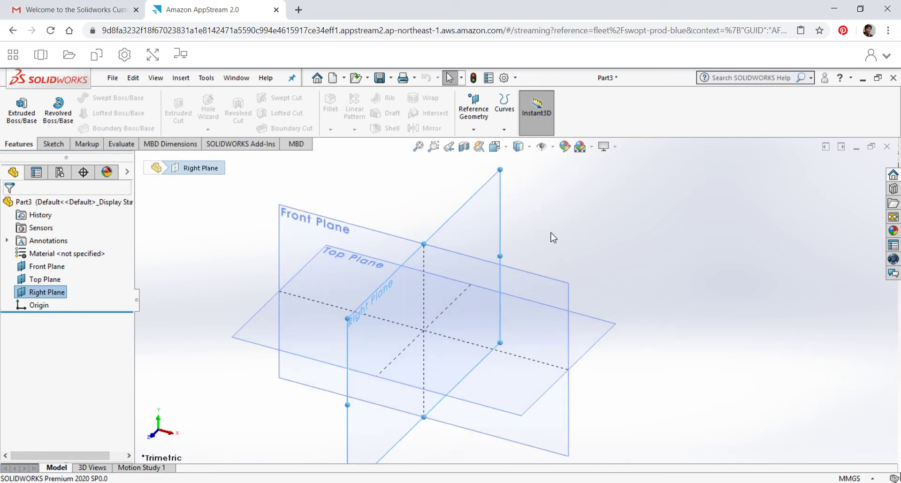
pyautogui.moveTo(554, 237); pyautogui.dragTo(540, 207, button='middle')
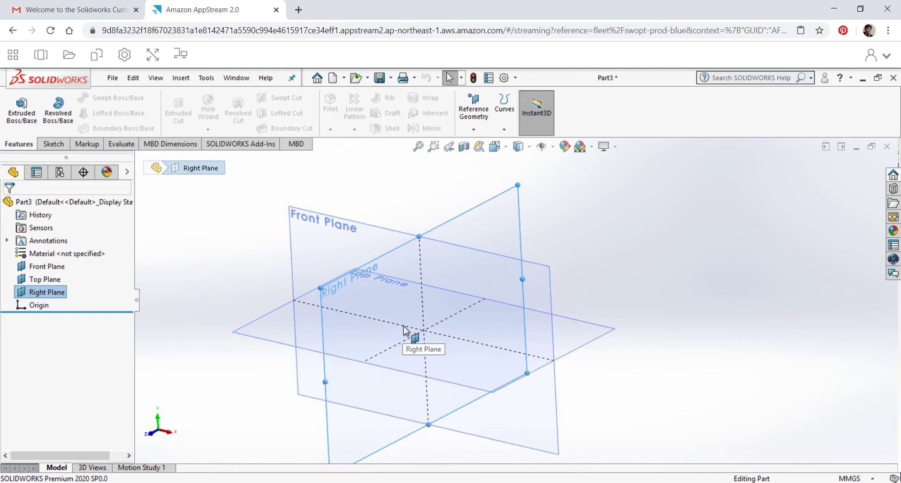
# Step: Import cat-top-right.stp through Insert > Features > Imported with the STEP file filter
pyautogui.click(181, 79)
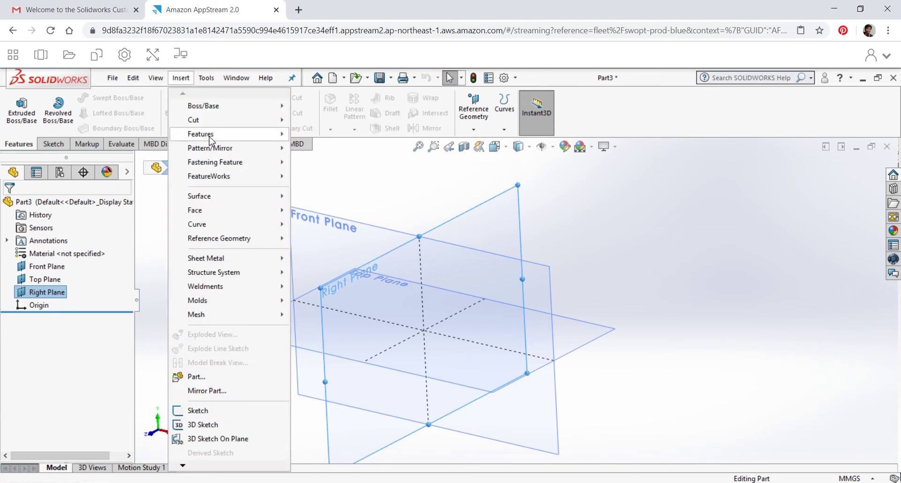
pyautogui.moveTo(211, 140)
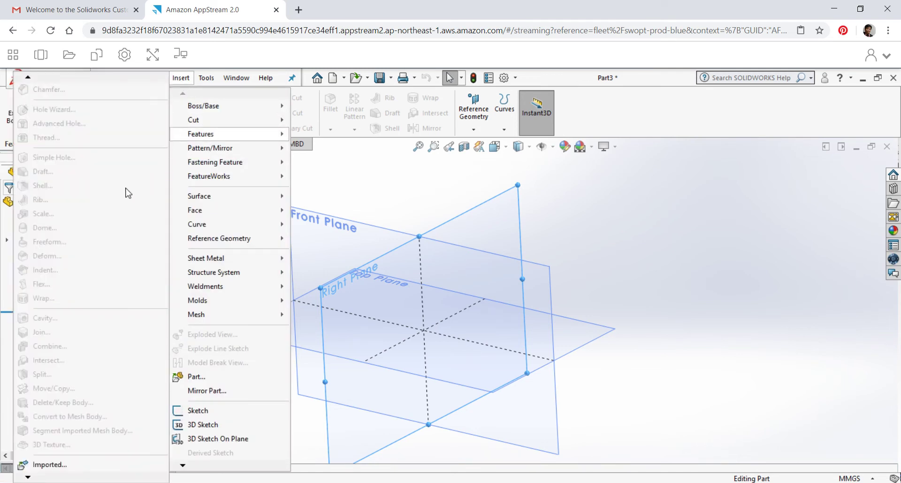
pyautogui.click(57, 466)
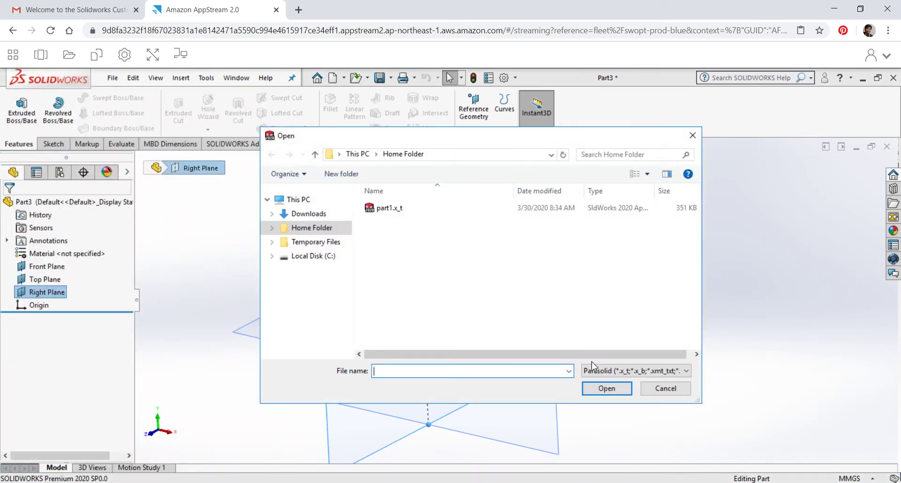
pyautogui.click(598, 370)
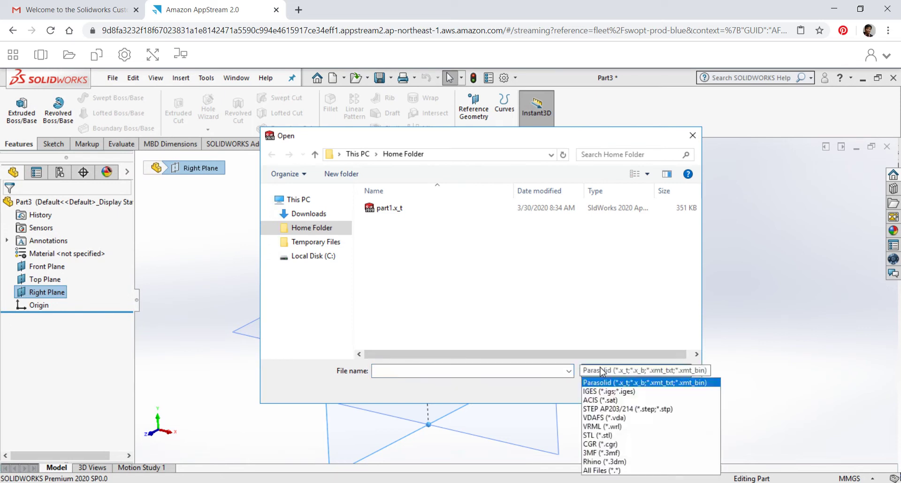
pyautogui.click(607, 409)
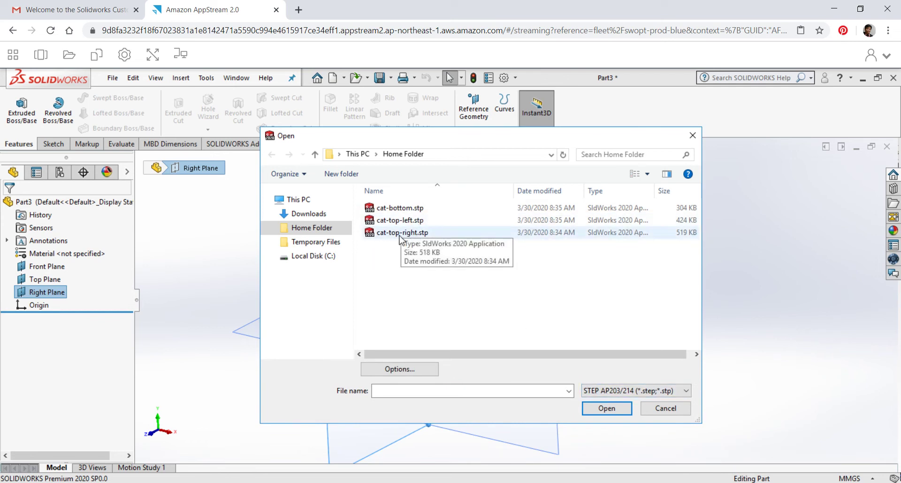
pyautogui.click(403, 234)
pyautogui.click(607, 408)
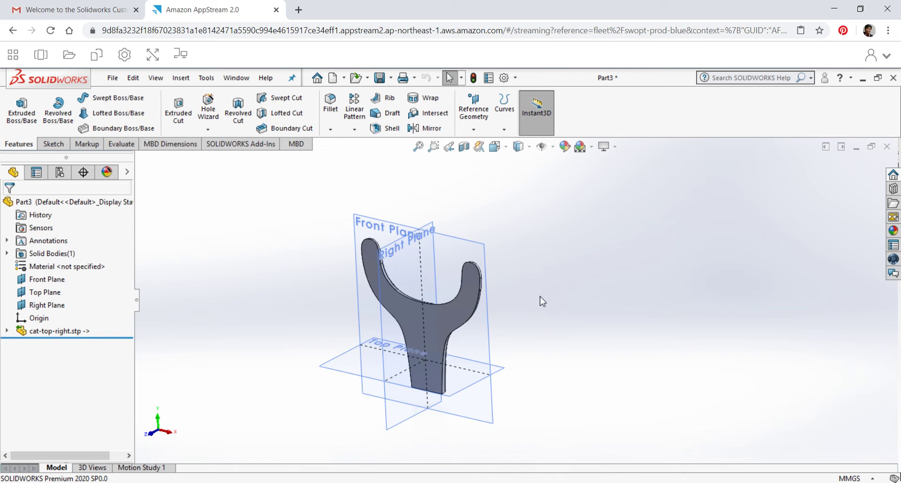
pyautogui.moveTo(535, 307); pyautogui.dragTo(515, 294, button='middle')
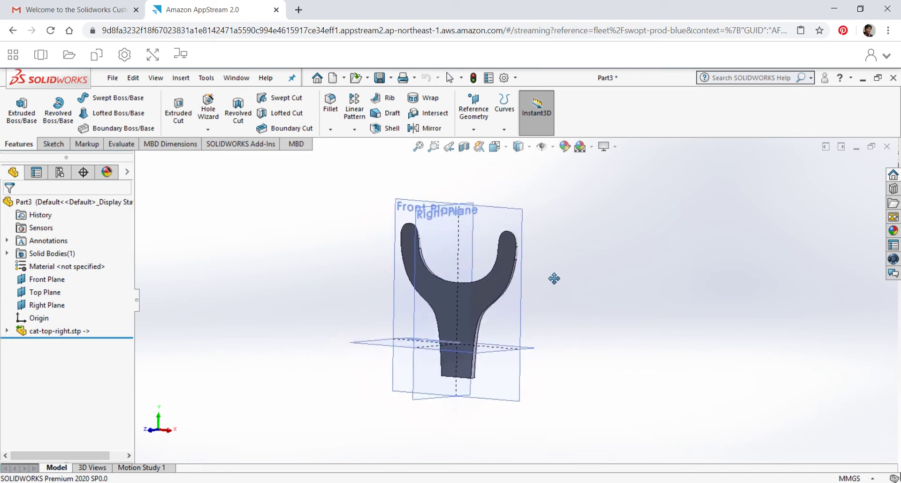
pyautogui.scroll(2, 536, 296)
pyautogui.scroll(-5, 530, 293)
pyautogui.scroll(3, 566, 305)
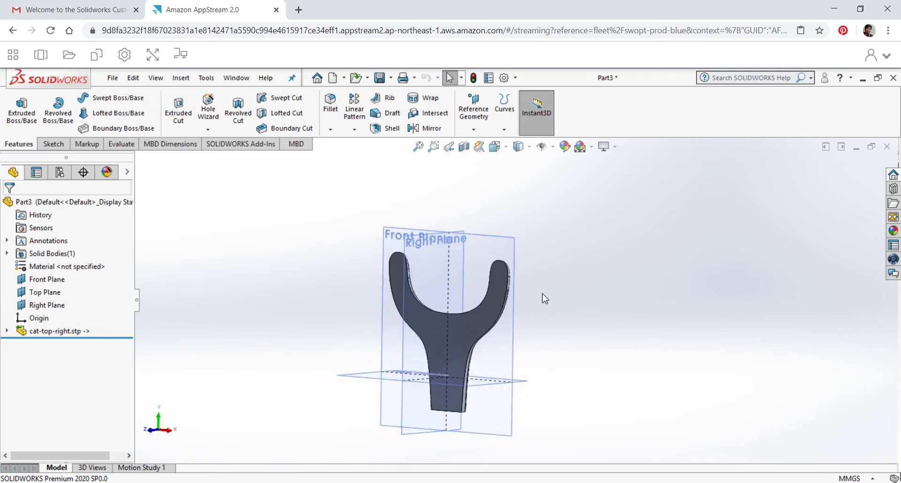
pyautogui.moveTo(542, 302); pyautogui.dragTo(522, 338, button='middle')
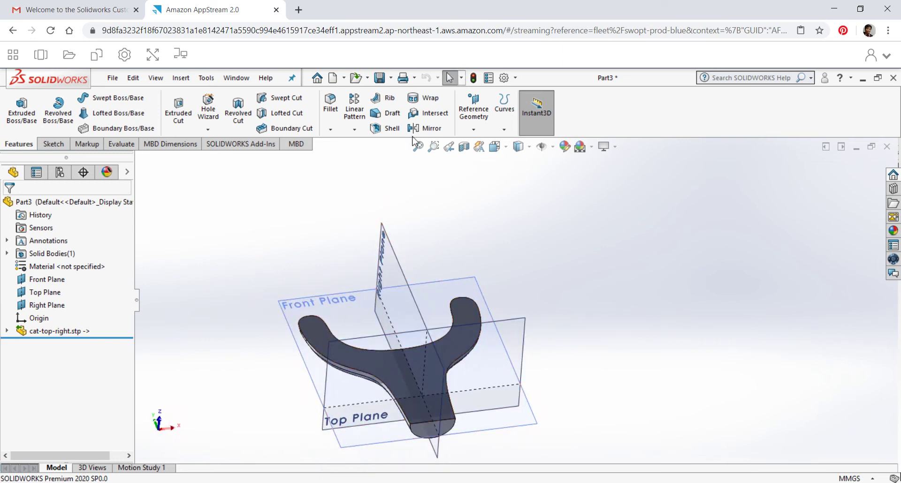
pyautogui.click(392, 128)
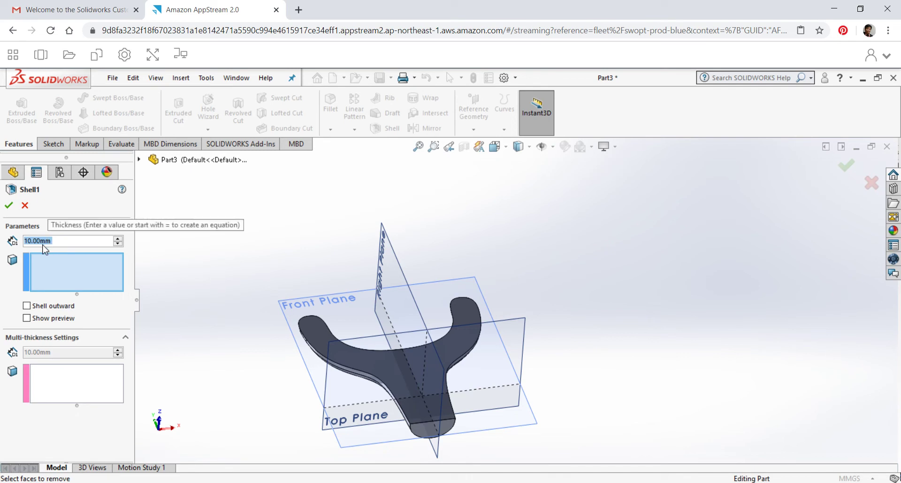
# Step: Shell the fork to 1.2 mm wall thickness, removing its top face, with preview on
pyautogui.write('1.2')
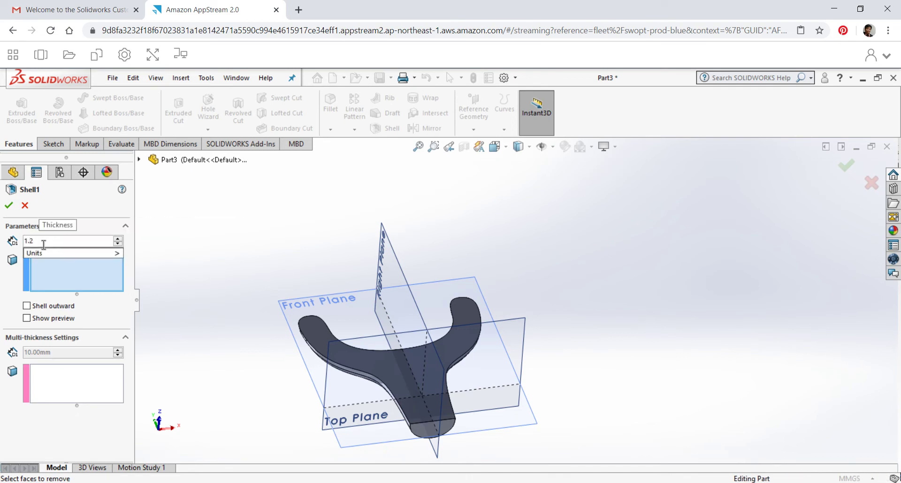
pyautogui.moveTo(84, 253)
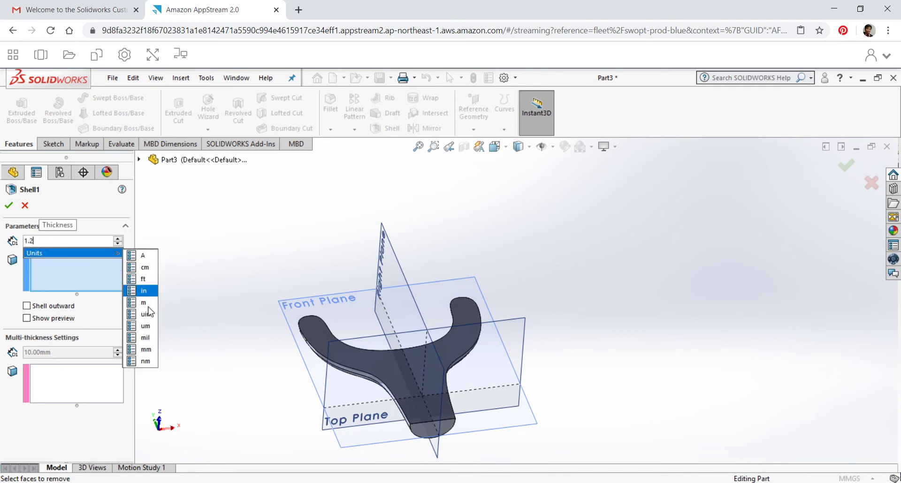
pyautogui.click(146, 349)
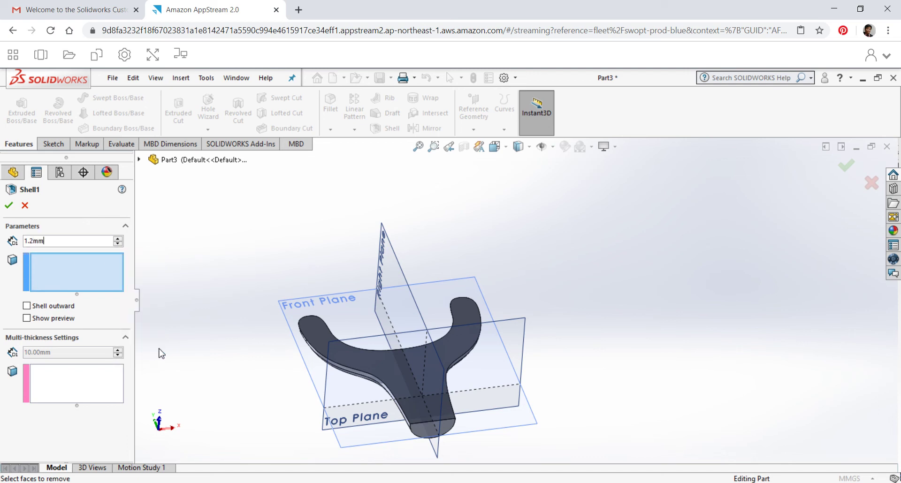
pyautogui.click(392, 369)
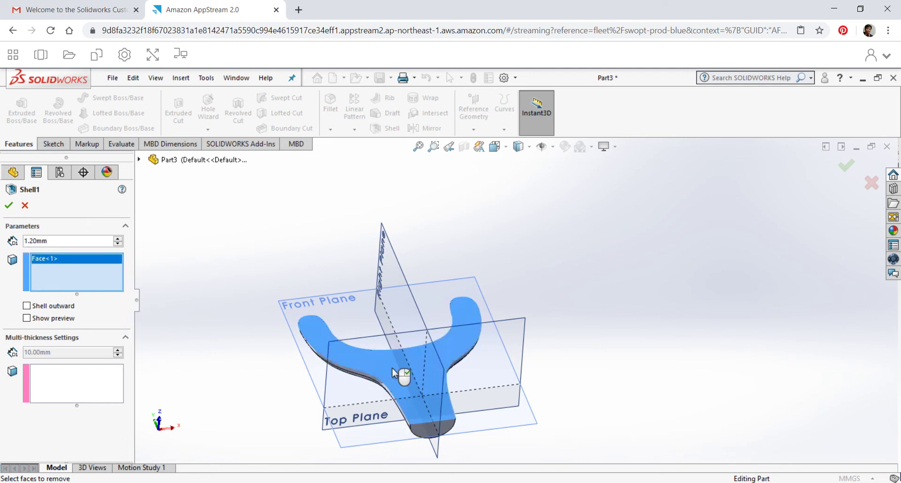
pyautogui.click(27, 318)
pyautogui.click(8, 205)
pyautogui.moveTo(535, 282)
pyautogui.mouseDown(button='middle')
pyautogui.moveTo(533, 350)
pyautogui.moveTo(530, 289)
pyautogui.mouseUp(button='middle')
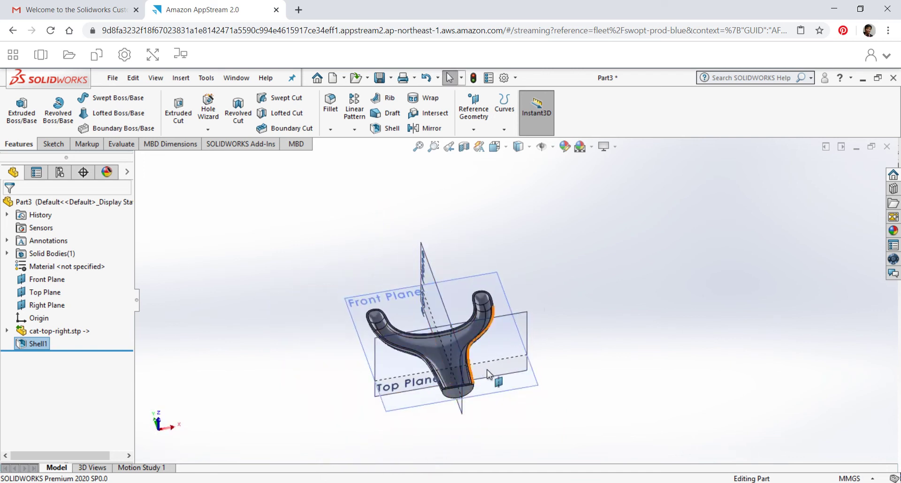
pyautogui.scroll(-5, 479, 380)
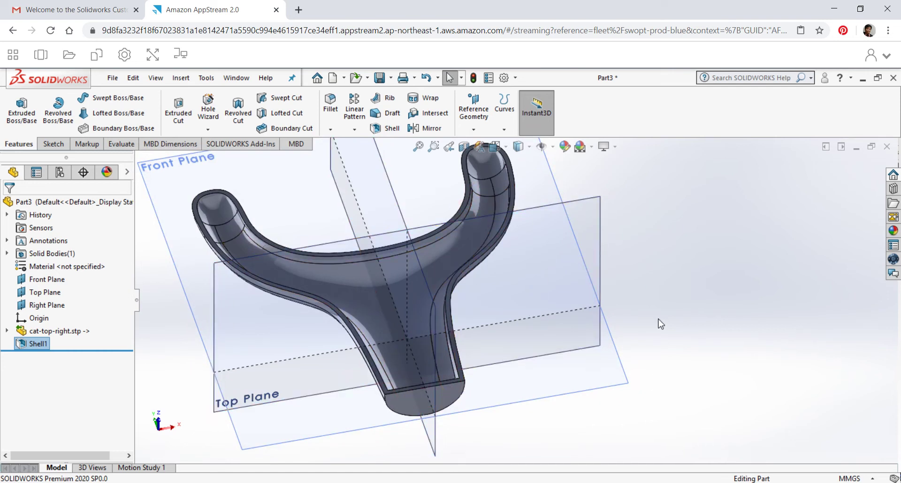
pyautogui.scroll(1, 660, 323)
pyautogui.scroll(-2, 660, 323)
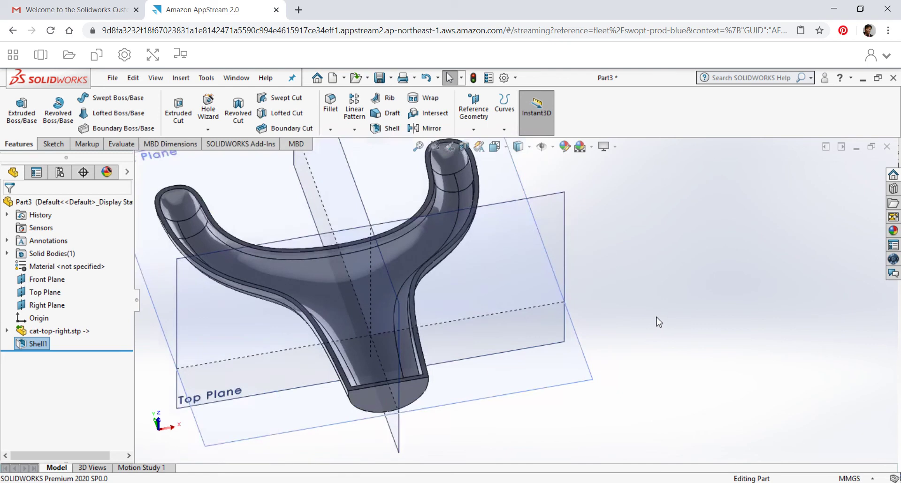
pyautogui.scroll(2, 654, 318)
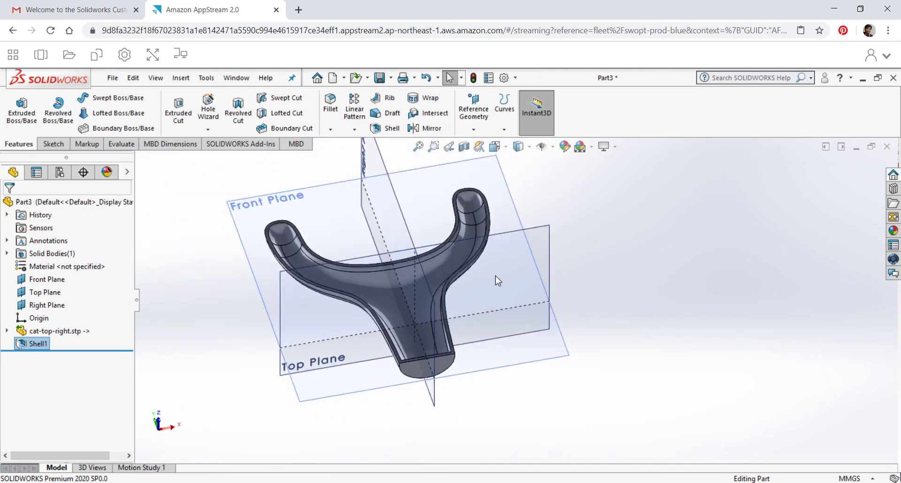
pyautogui.click(254, 209)
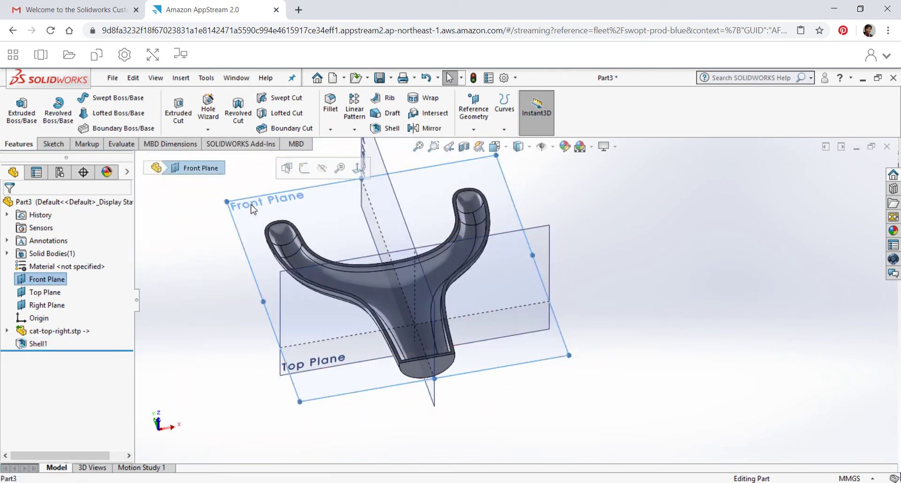
# Step: Sketch on the Front Plane in Front view, zoomed to the stem, with the Circle tool active
pyautogui.click(51, 145)
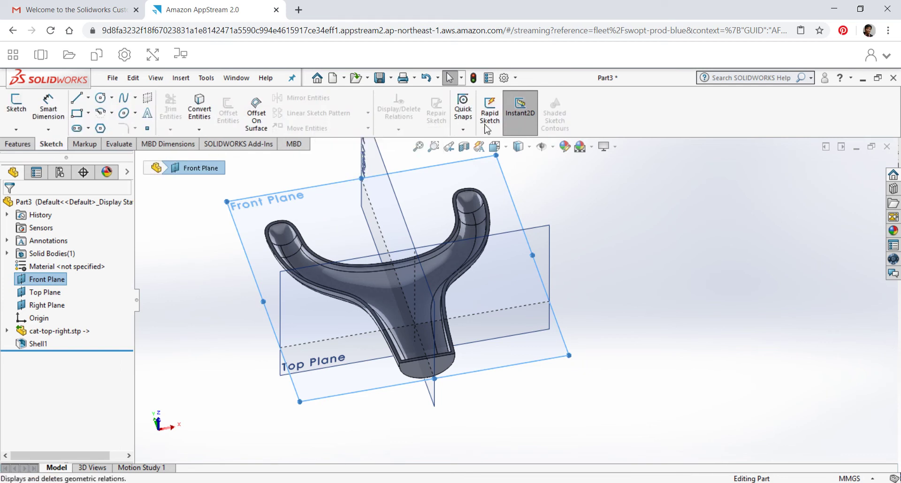
pyautogui.click(496, 149)
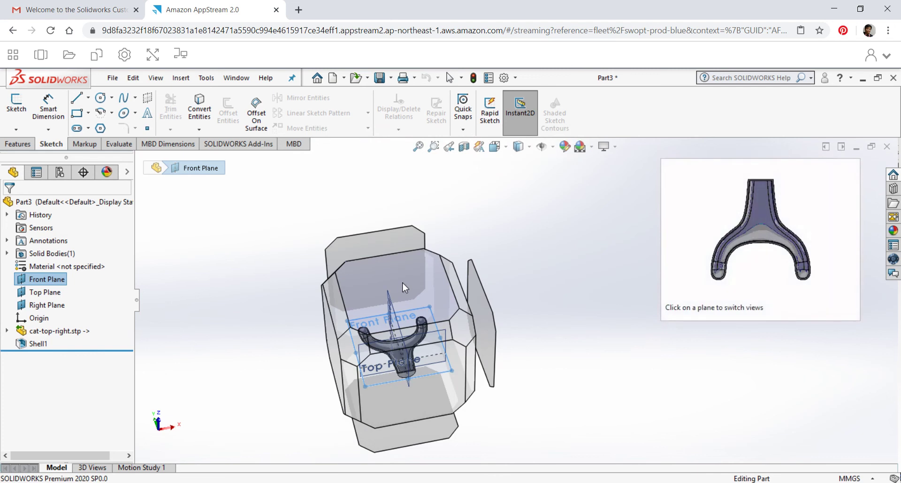
pyautogui.click(402, 282)
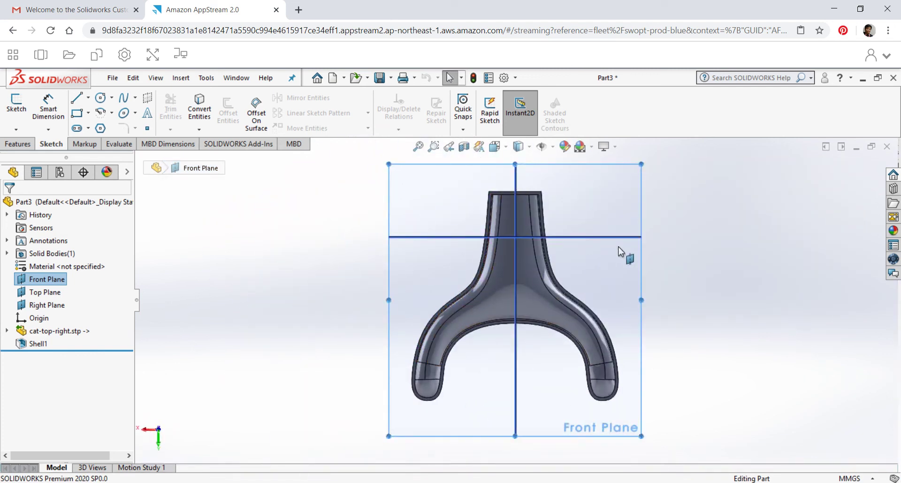
pyautogui.press('f')
pyautogui.scroll(-5, 672, 238)
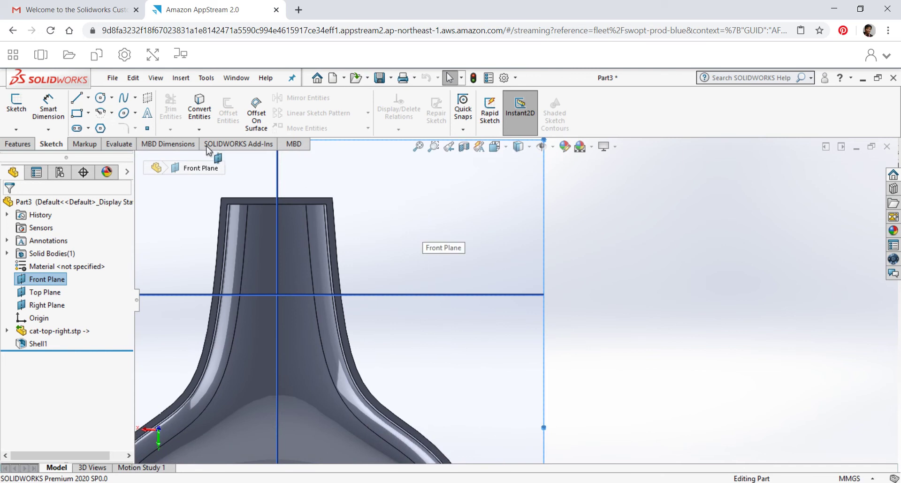
pyautogui.click(100, 98)
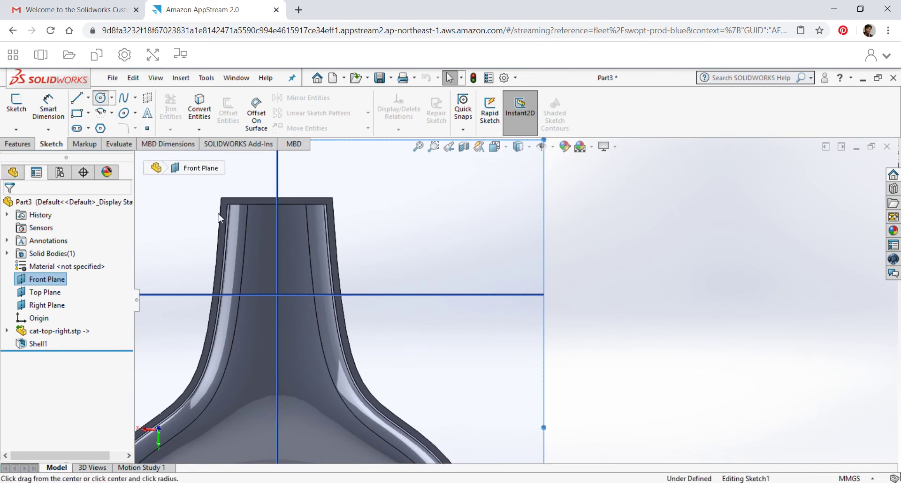
# Step: Draw two concentric circles centred on the stem's vertical axis
pyautogui.click(277, 275)
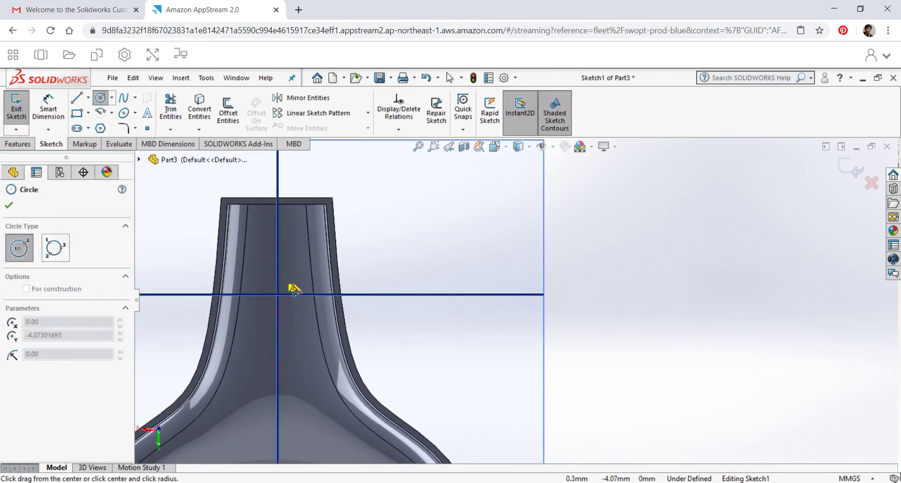
pyautogui.click(302, 285)
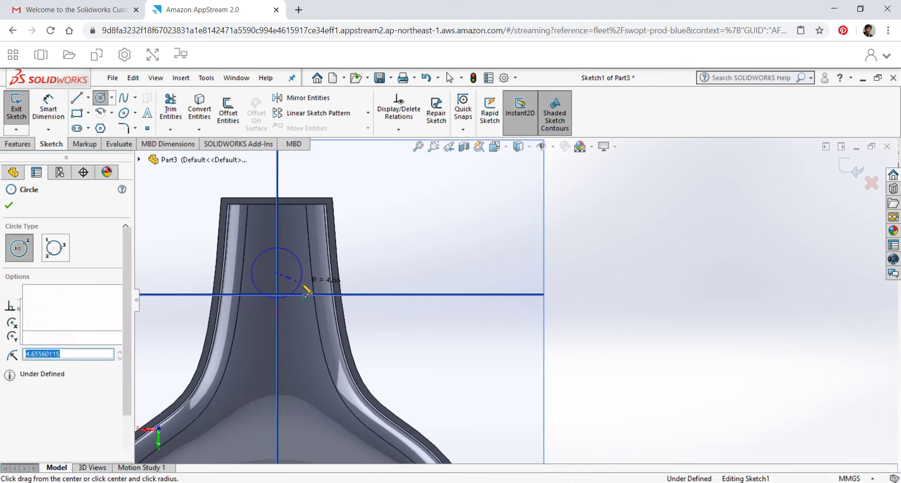
pyautogui.click(276, 273)
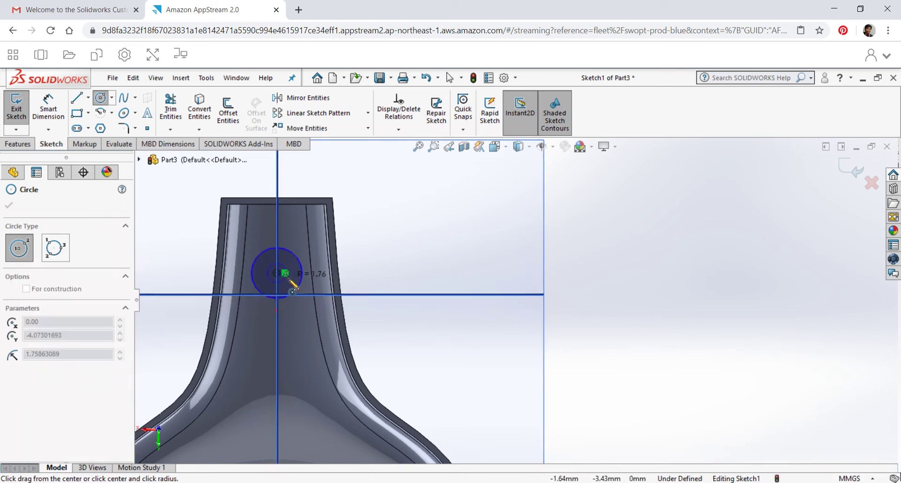
pyautogui.click(291, 282)
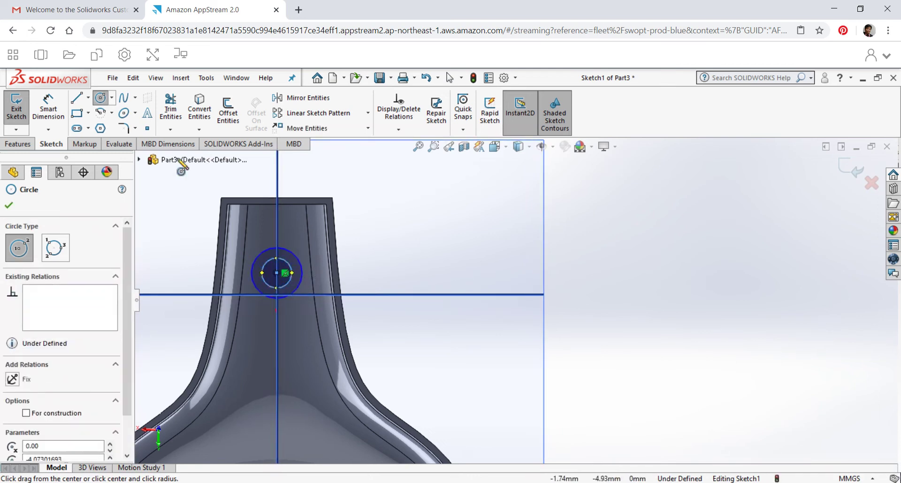
# Step: Dimension the inner circle at Ø2 mm and the outer circle at Ø4 mm
pyautogui.press('d')
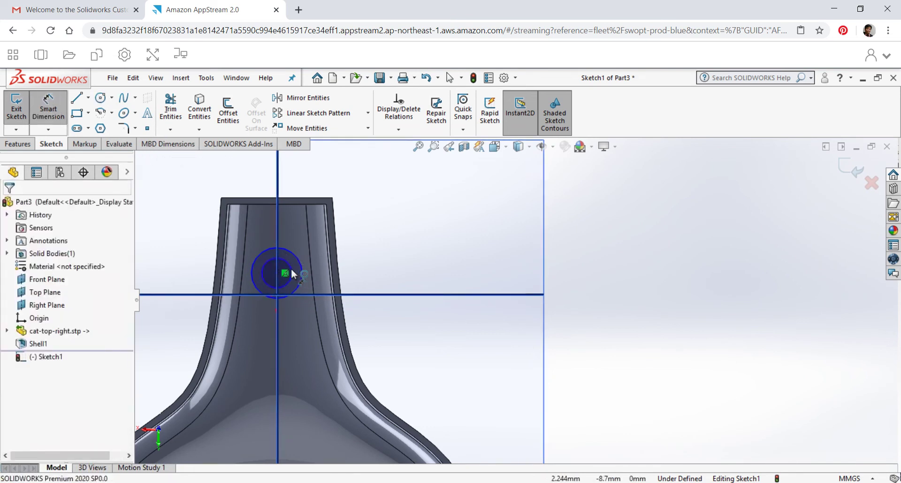
pyautogui.click(291, 271)
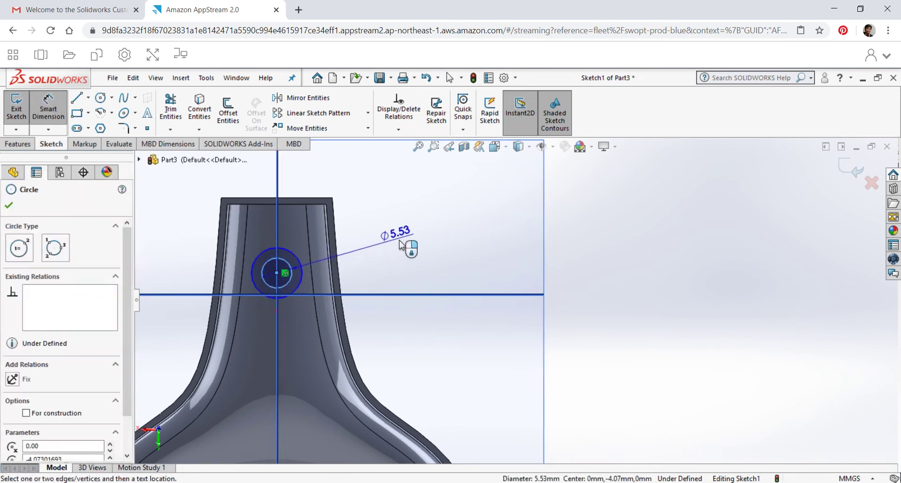
pyautogui.click(398, 241)
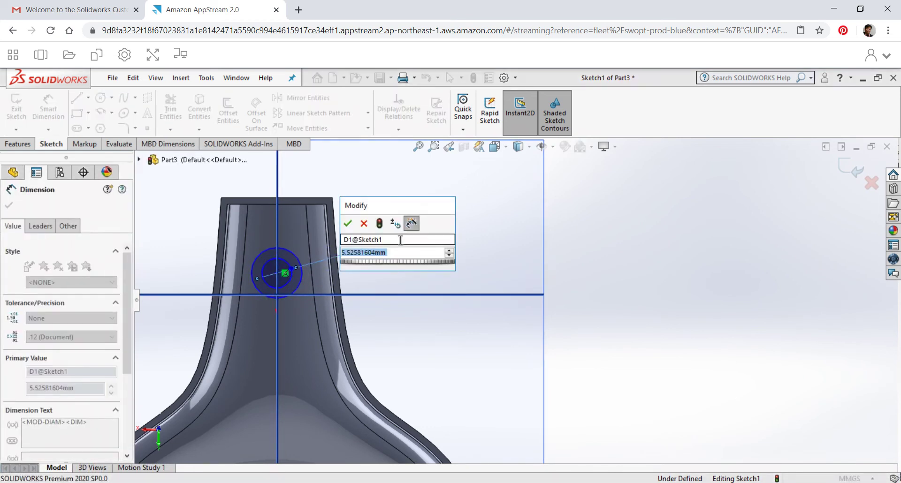
pyautogui.write('2')
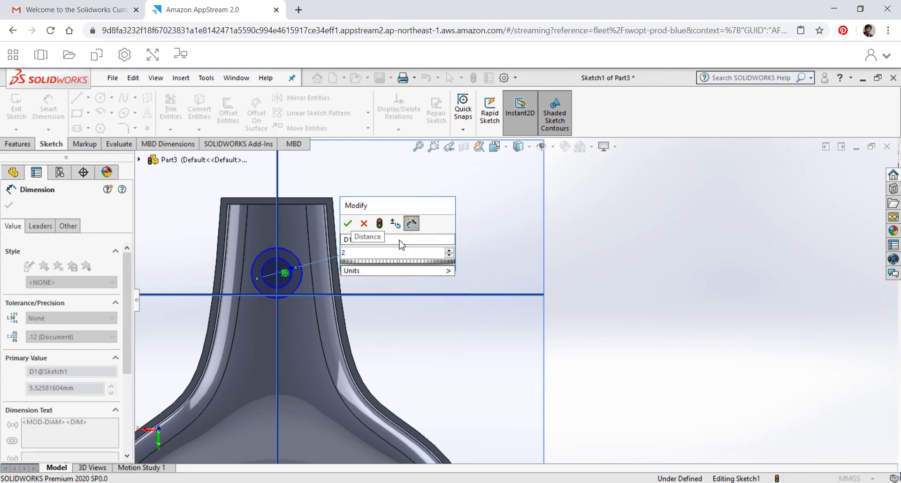
pyautogui.press('Return')
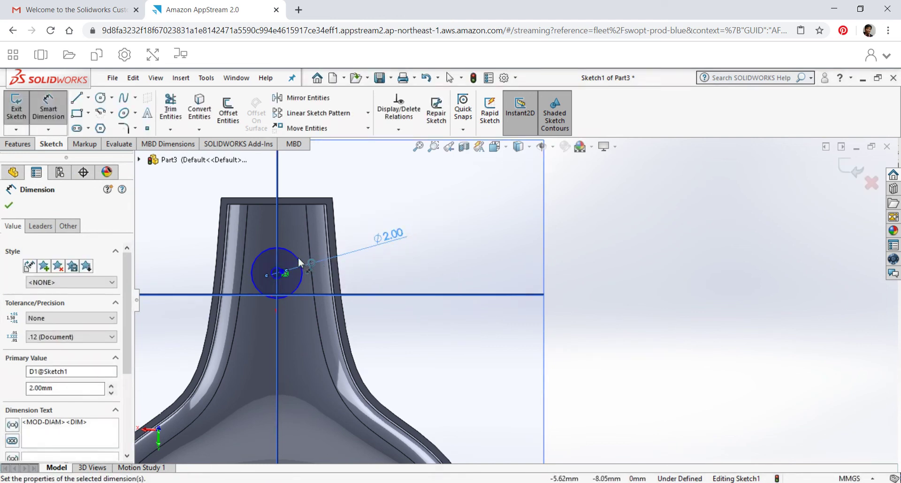
pyautogui.click(298, 262)
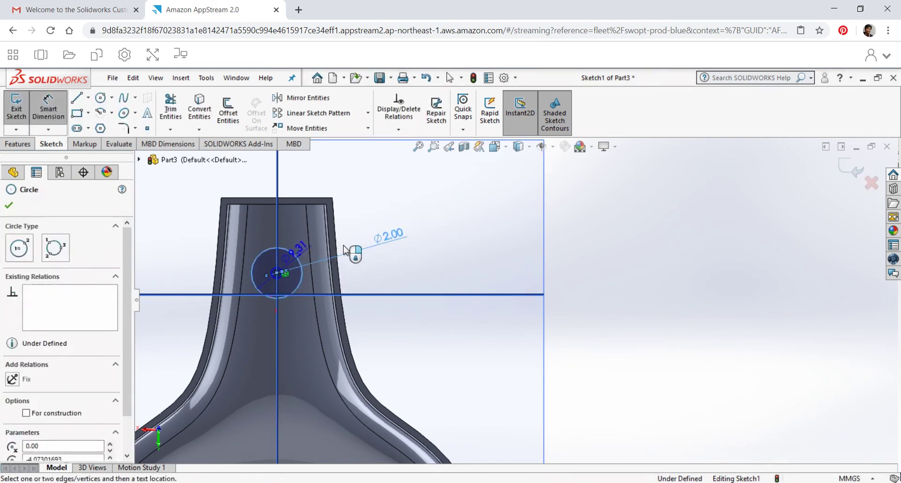
pyautogui.click(406, 208)
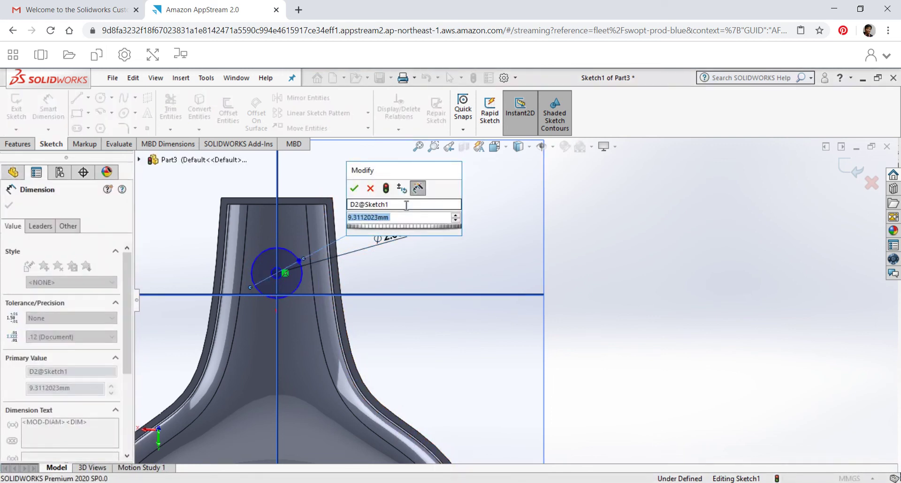
pyautogui.write('4')
pyautogui.press('Return')
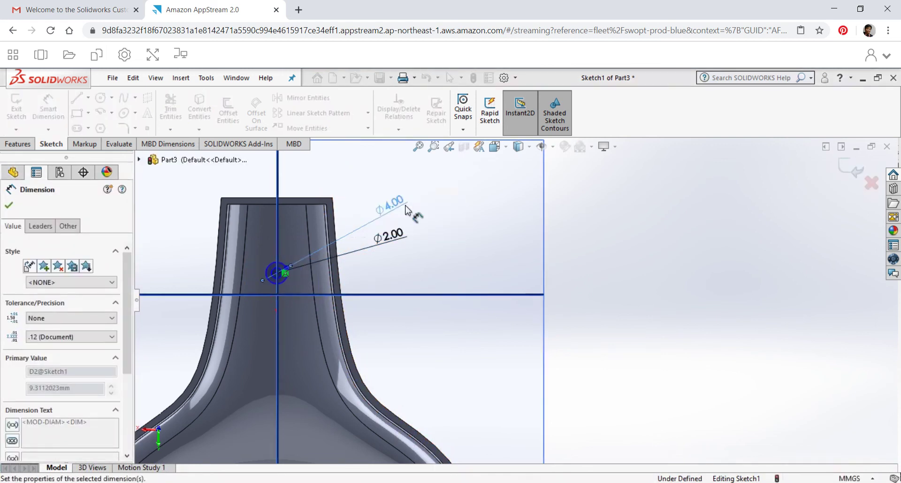
# Step: Place the circle centre 10 mm below the stem's top edge and exit the sketch
pyautogui.click(286, 267)
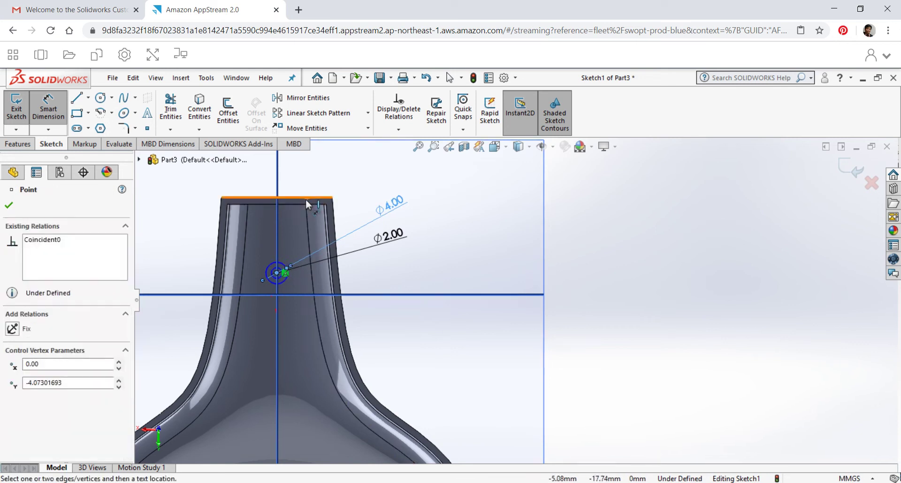
pyautogui.click(305, 198)
pyautogui.click(475, 224)
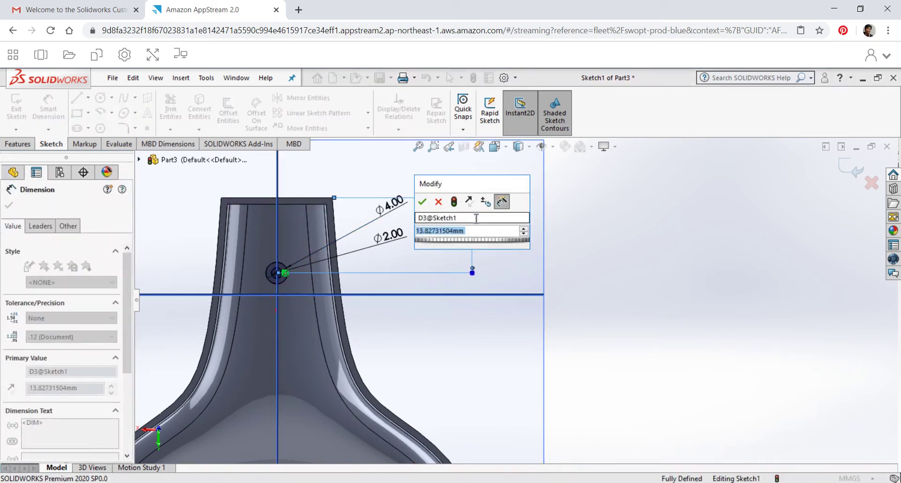
pyautogui.write('10')
pyautogui.press('Return')
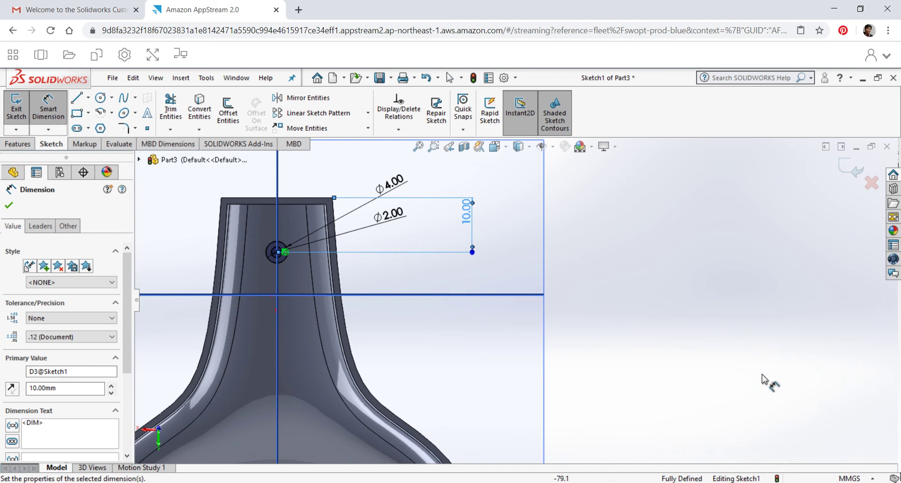
pyautogui.click(856, 173)
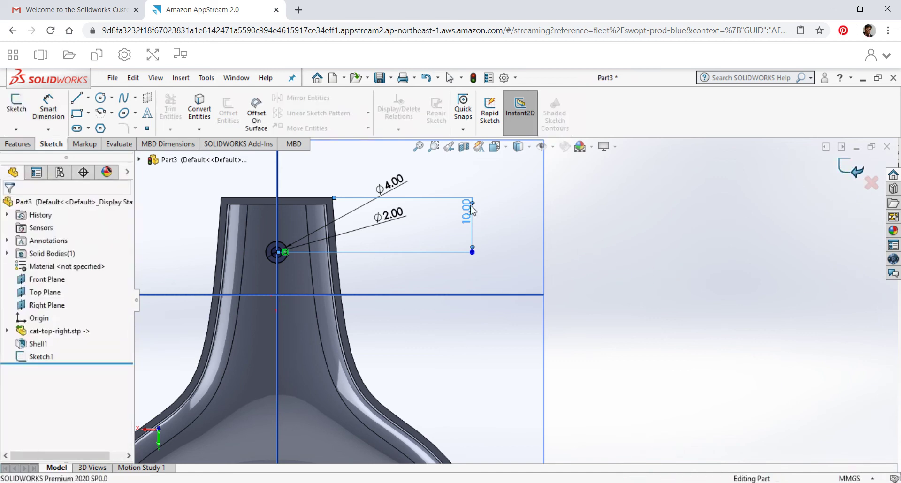
# Step: Orbit the fork to show its stem, then start a Boss-Extrude from Sketch1
pyautogui.moveTo(452, 312); pyautogui.dragTo(301, 225, button='middle')
pyautogui.scroll(5, 408, 272)
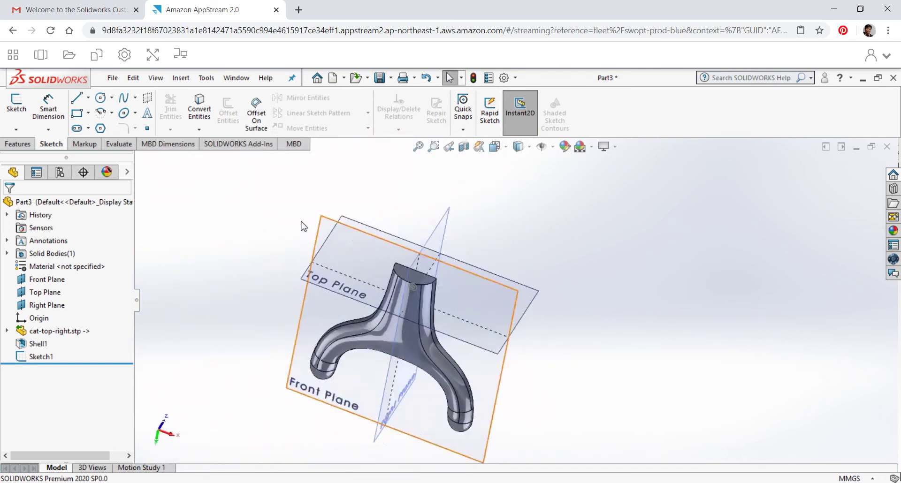
pyautogui.moveTo(287, 298); pyautogui.dragTo(395, 390, button='middle')
pyautogui.scroll(2, 389, 372)
pyautogui.scroll(-3, 394, 363)
pyautogui.scroll(-3, 394, 364)
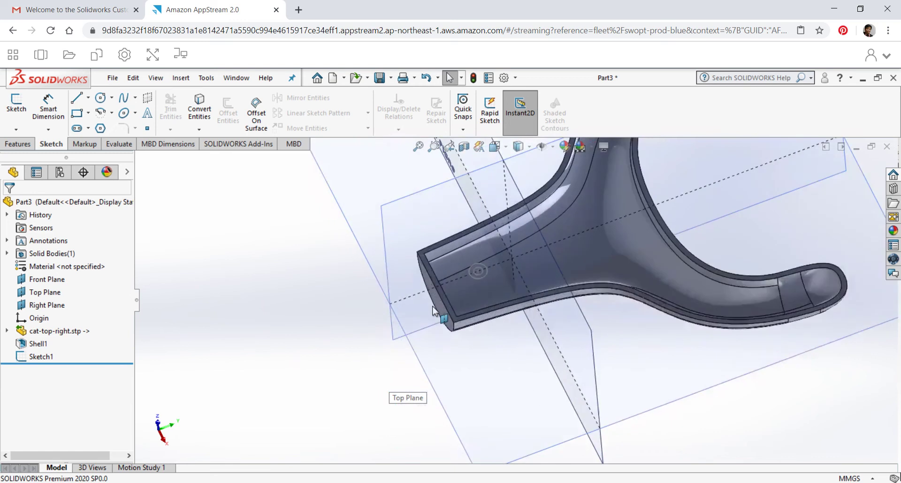
pyautogui.scroll(2, 344, 292)
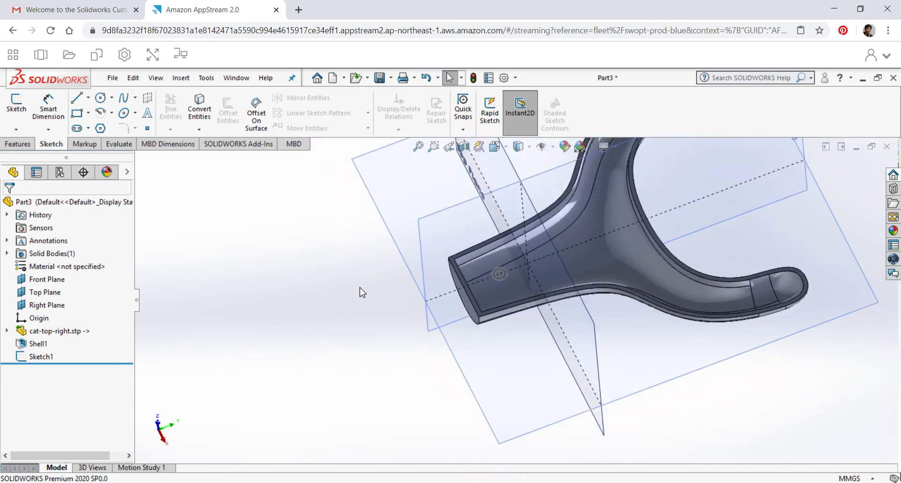
pyautogui.moveTo(359, 298); pyautogui.dragTo(368, 270, button='middle')
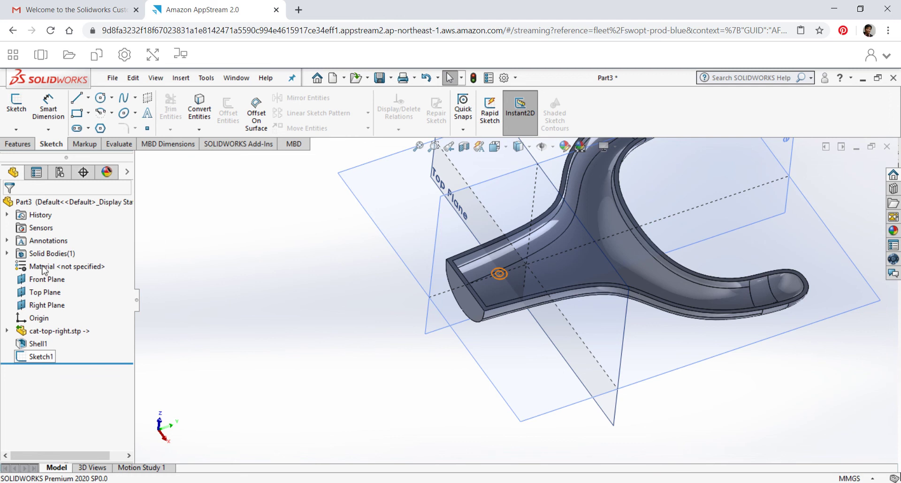
pyautogui.click(42, 357)
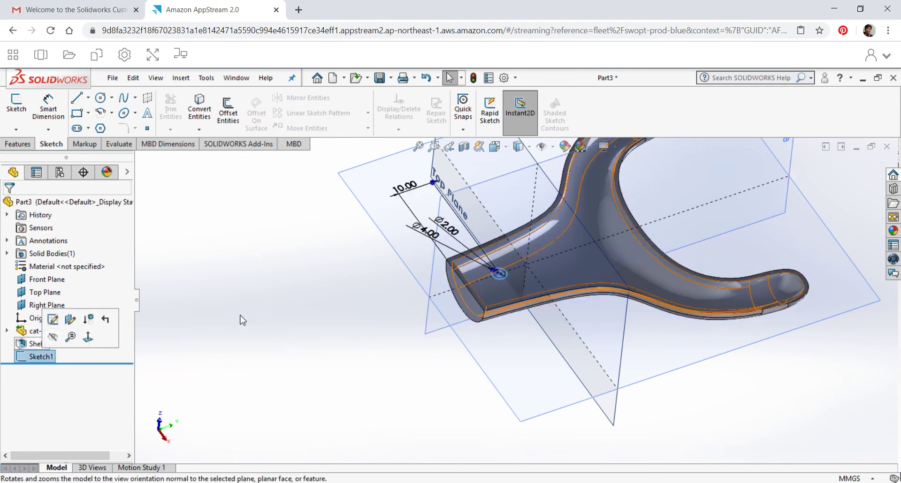
pyautogui.click(17, 144)
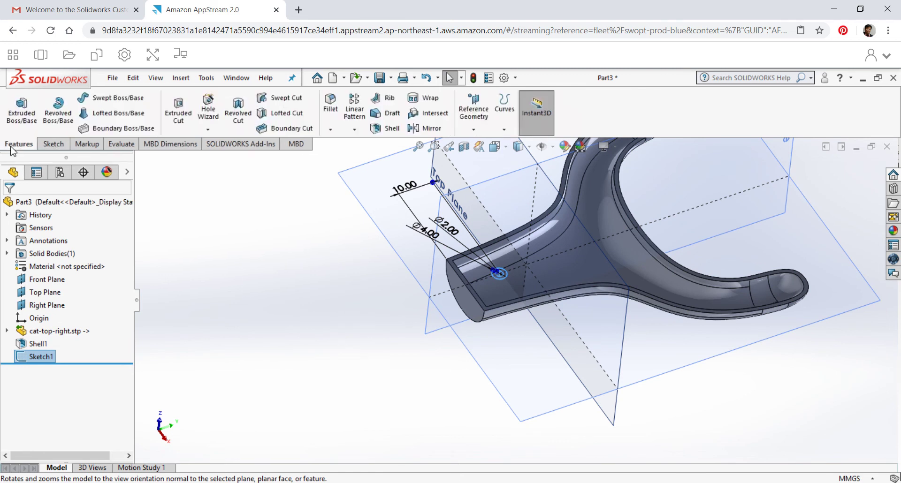
pyautogui.click(20, 117)
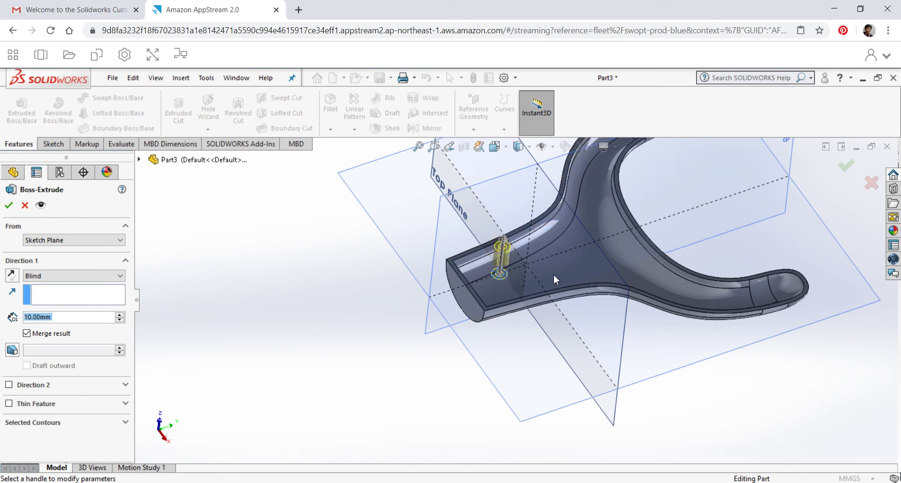
# Step: Set the boss end condition to Up To Surface at the stem's inner face and accept
pyautogui.click(44, 277)
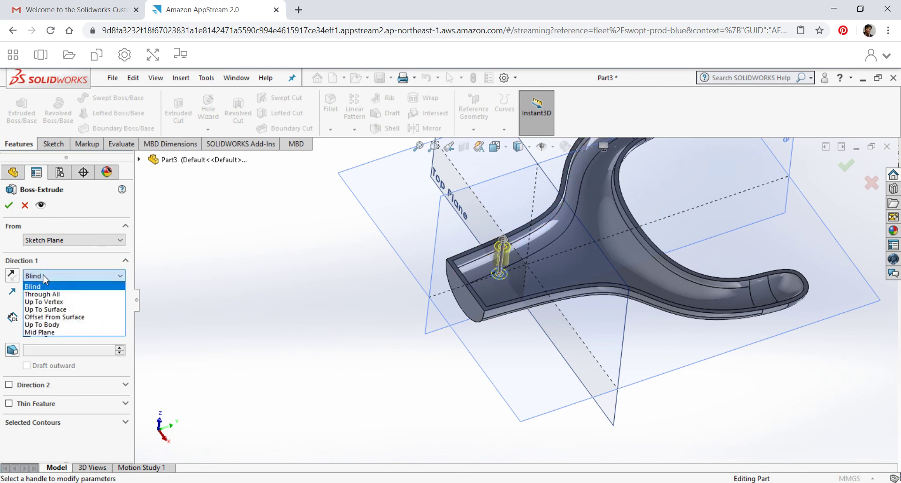
pyautogui.click(45, 309)
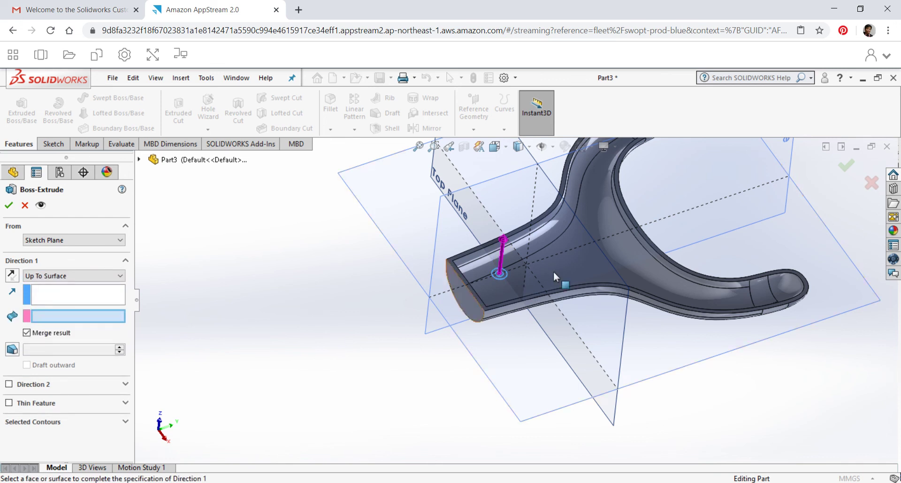
pyautogui.click(593, 265)
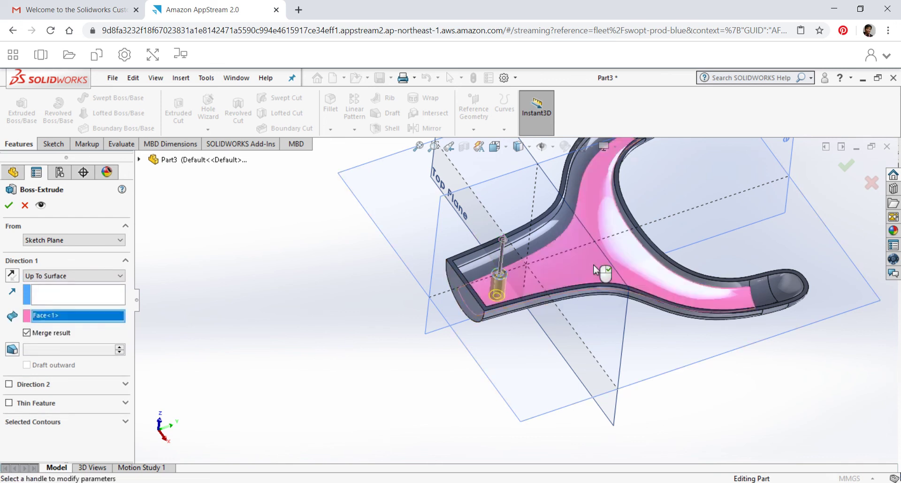
pyautogui.scroll(-5, 514, 285)
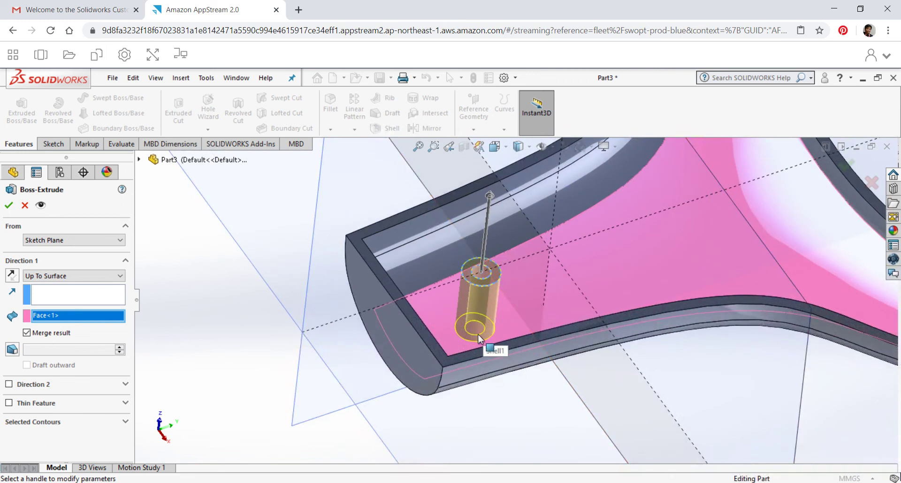
pyautogui.moveTo(535, 337); pyautogui.dragTo(518, 373, button='middle')
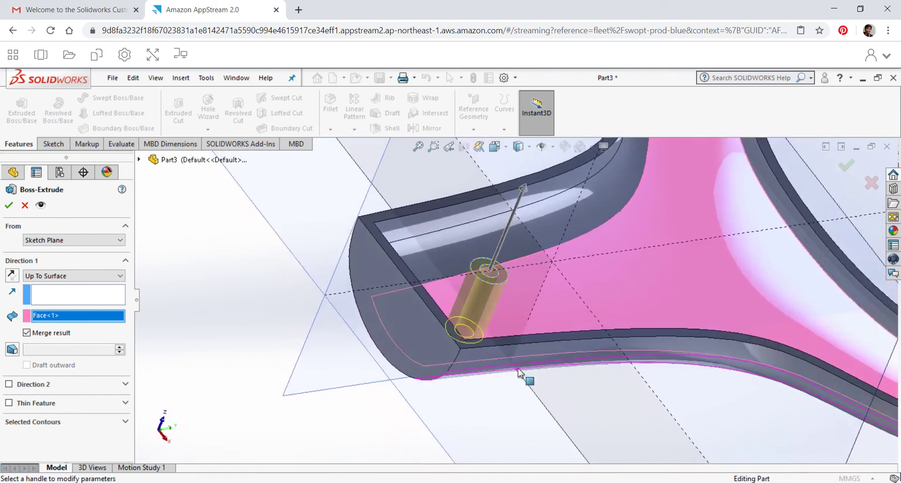
pyautogui.click(9, 206)
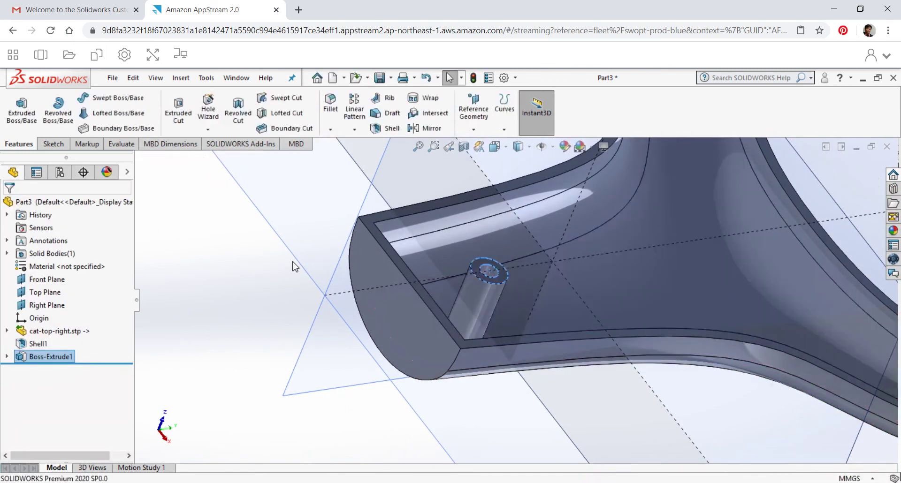
# Step: Fit the whole part in view and rotate around the finished fork
pyautogui.scroll(-2, 310, 256)
pyautogui.press('f')
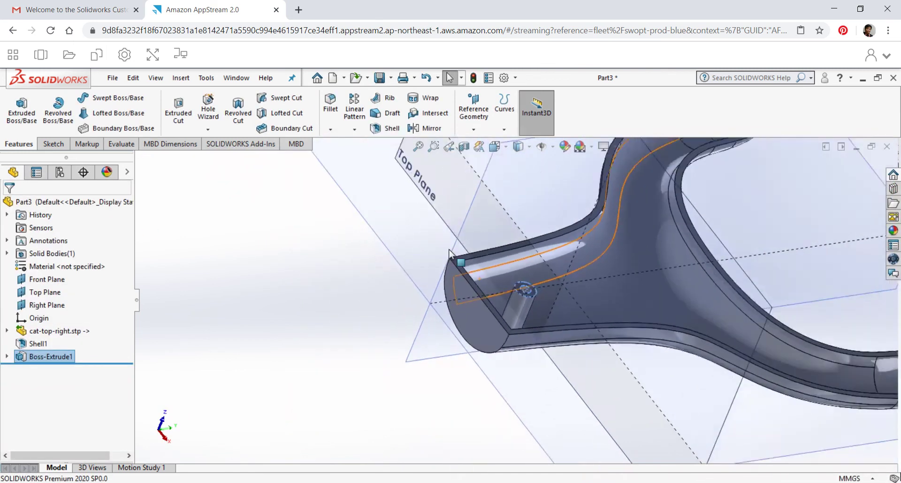
pyautogui.moveTo(361, 274); pyautogui.dragTo(670, 263, button='middle')
pyautogui.scroll(-3, 643, 266)
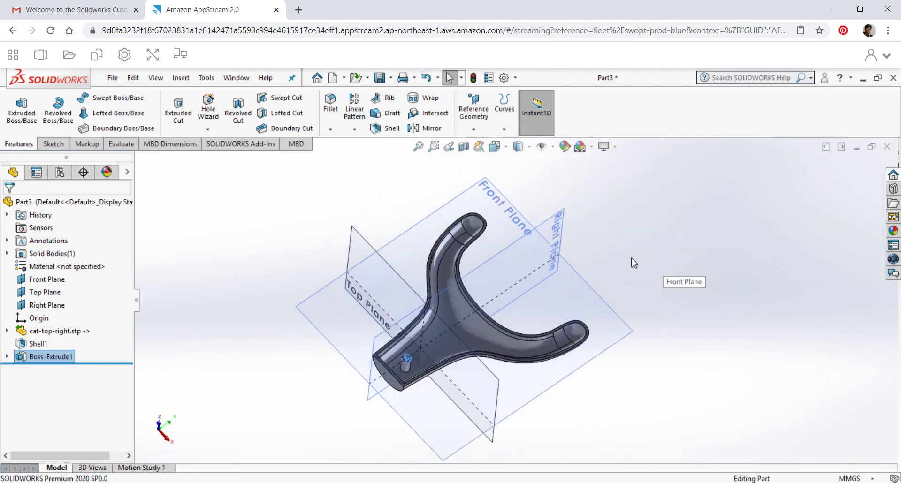
pyautogui.click(113, 78)
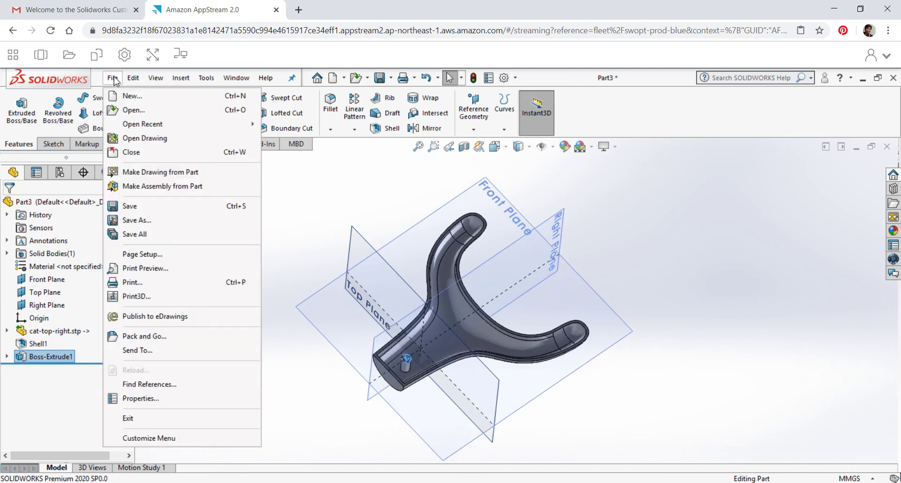
pyautogui.click(146, 221)
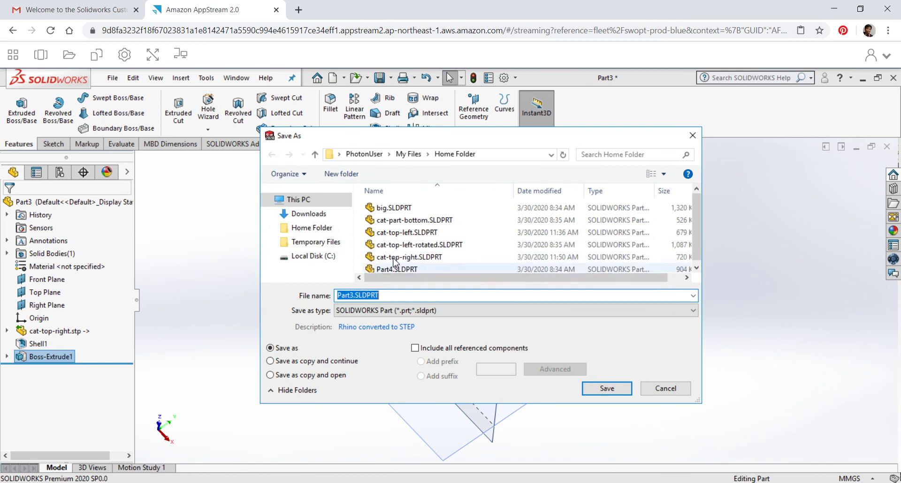
pyautogui.click(662, 391)
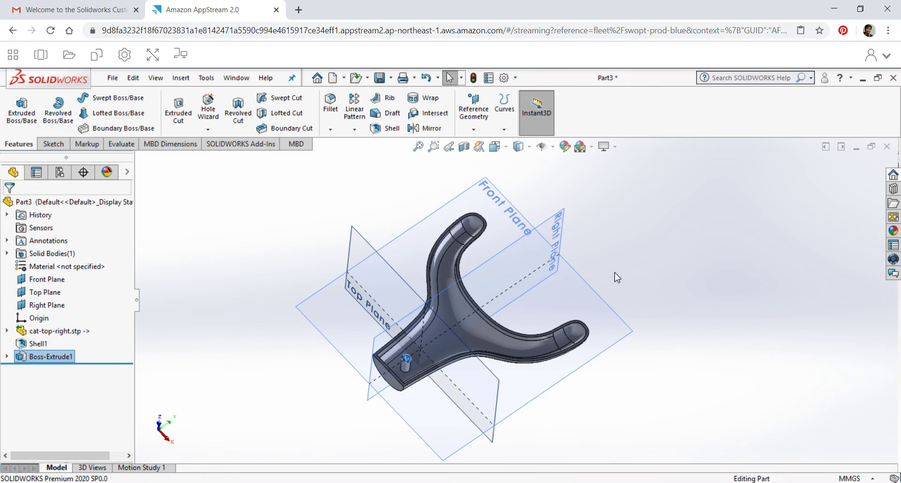
pyautogui.scroll(-3, 597, 270)
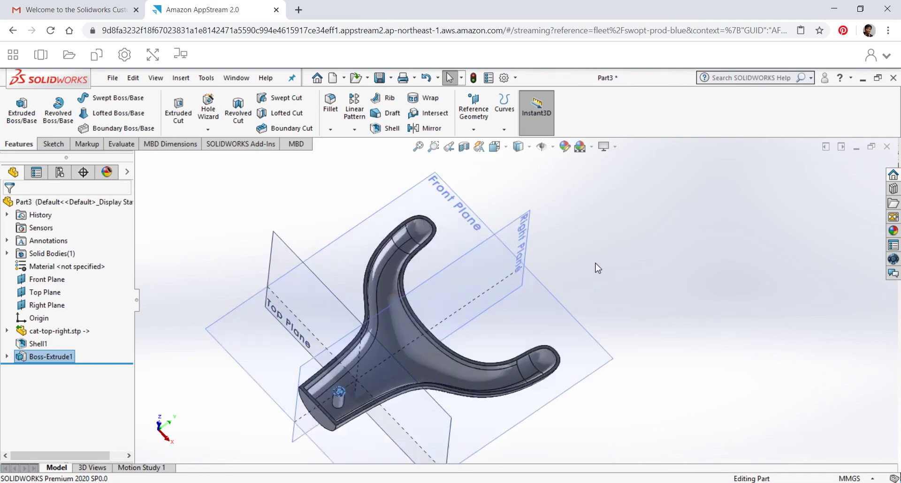